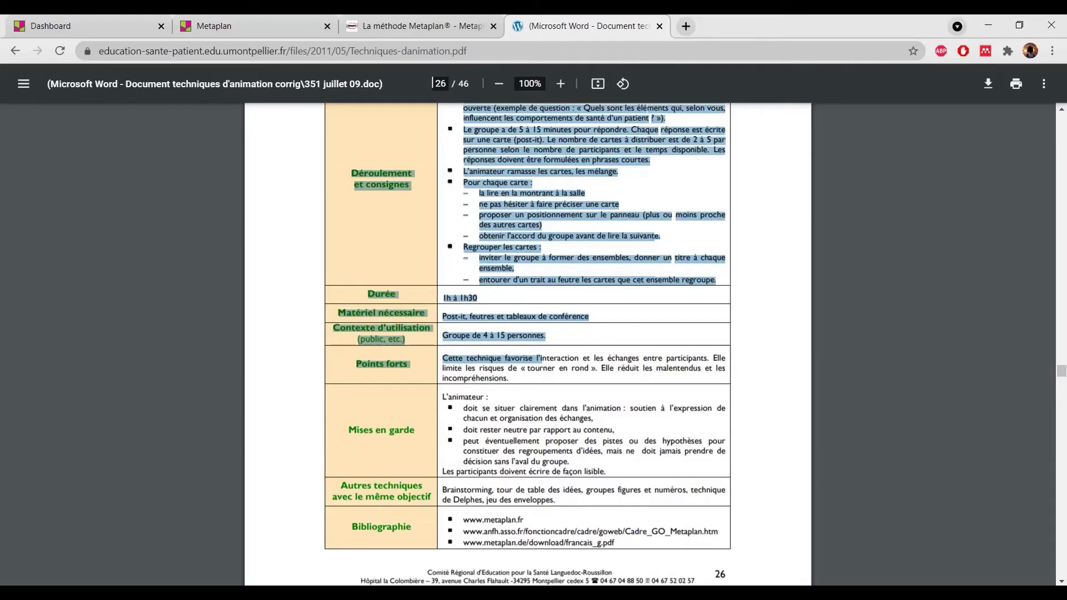
Review the columns and example posts on the Metaplan board
{"action": "left_click", "coordinate": [244, 26]}
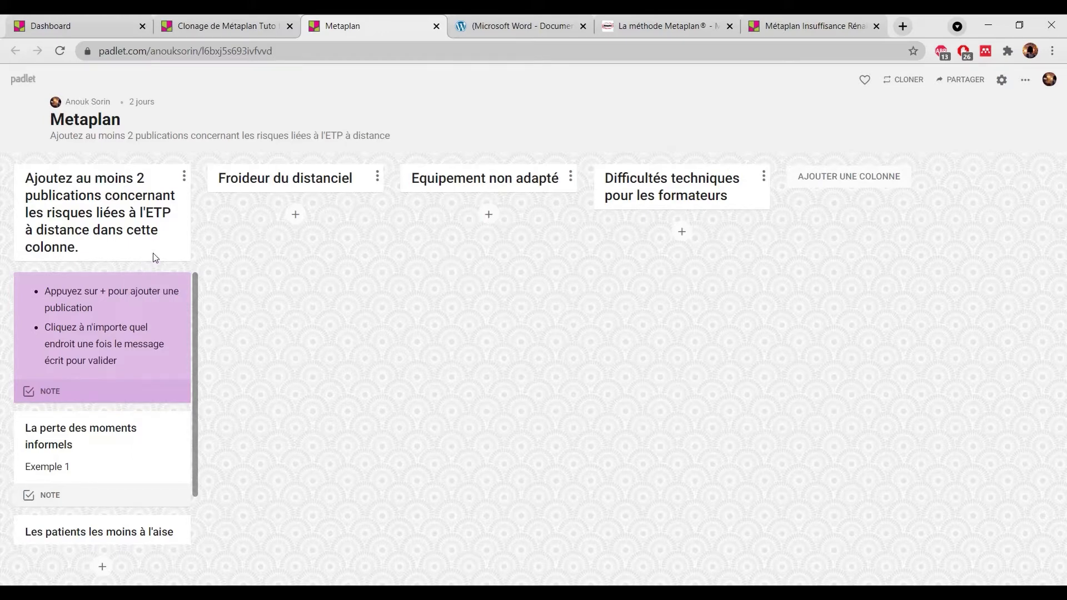
{"action": "scroll", "coordinate": [175, 383], "scroll_direction": "down", "scroll_amount": 1}
{"action": "scroll", "coordinate": [172, 357], "scroll_direction": "up", "scroll_amount": 1}
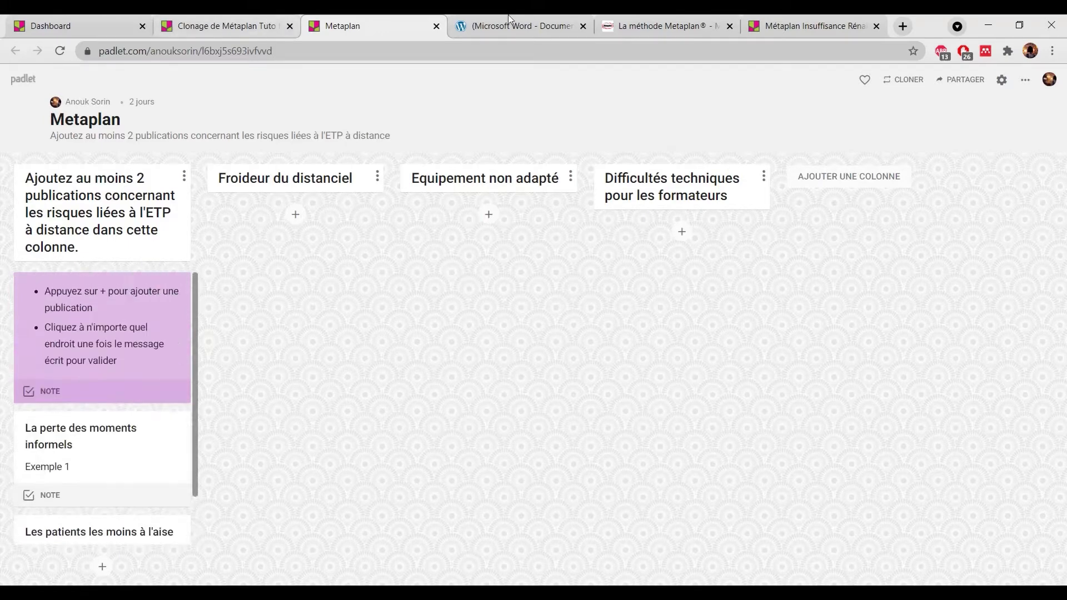
Add a post titled "azertty" to the instruction column of the "Métaplan Insuffisance Rénale - Temps d'explication" board
{"action": "left_click", "coordinate": [821, 22]}
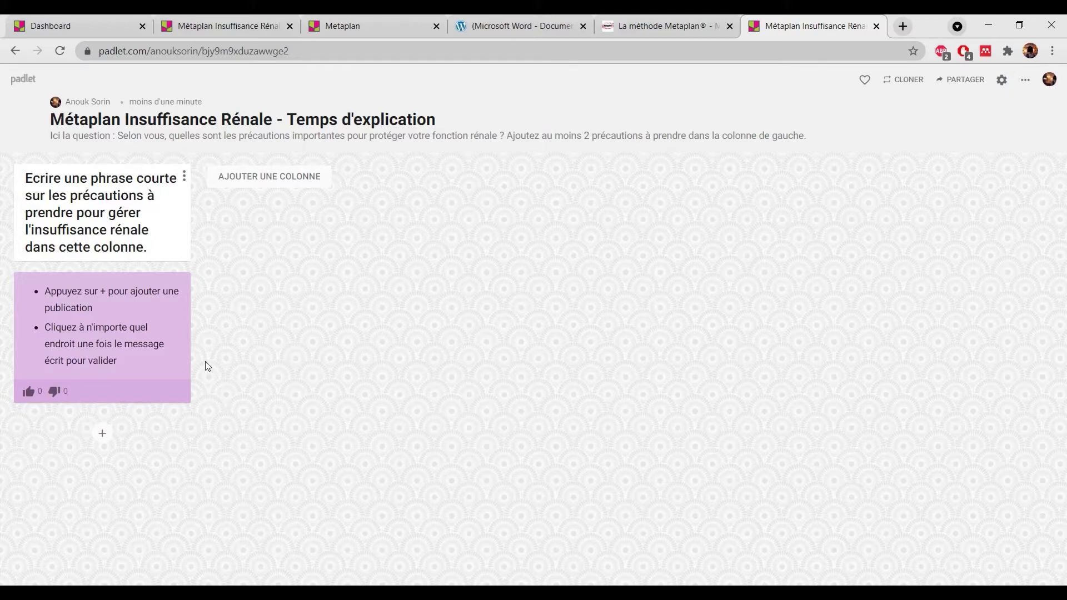
{"action": "left_click", "coordinate": [109, 441]}
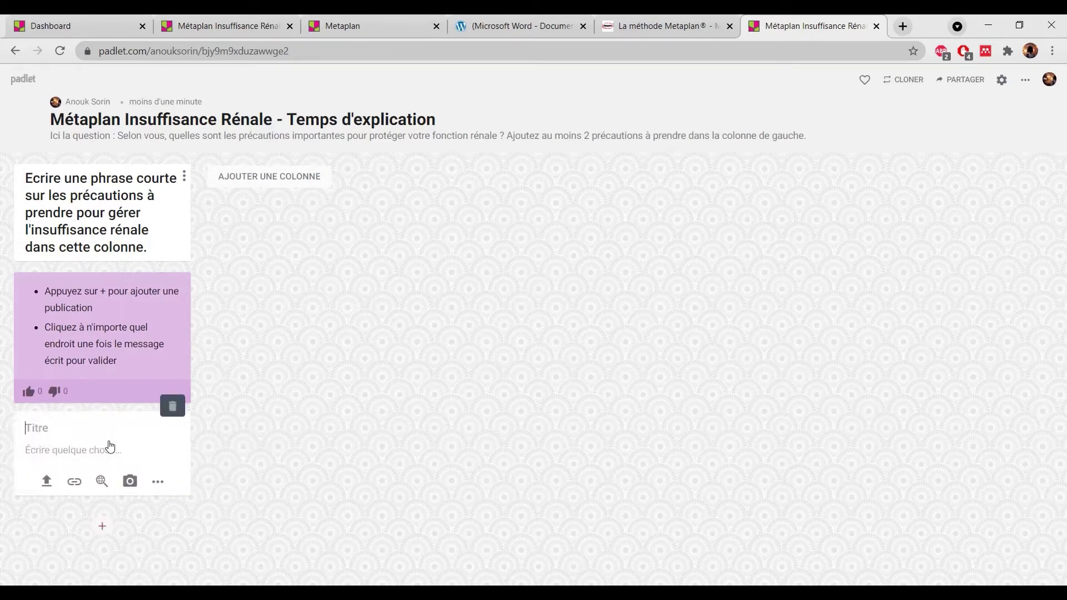
{"action": "type", "text": "azertty"}
{"action": "left_click", "coordinate": [361, 411]}
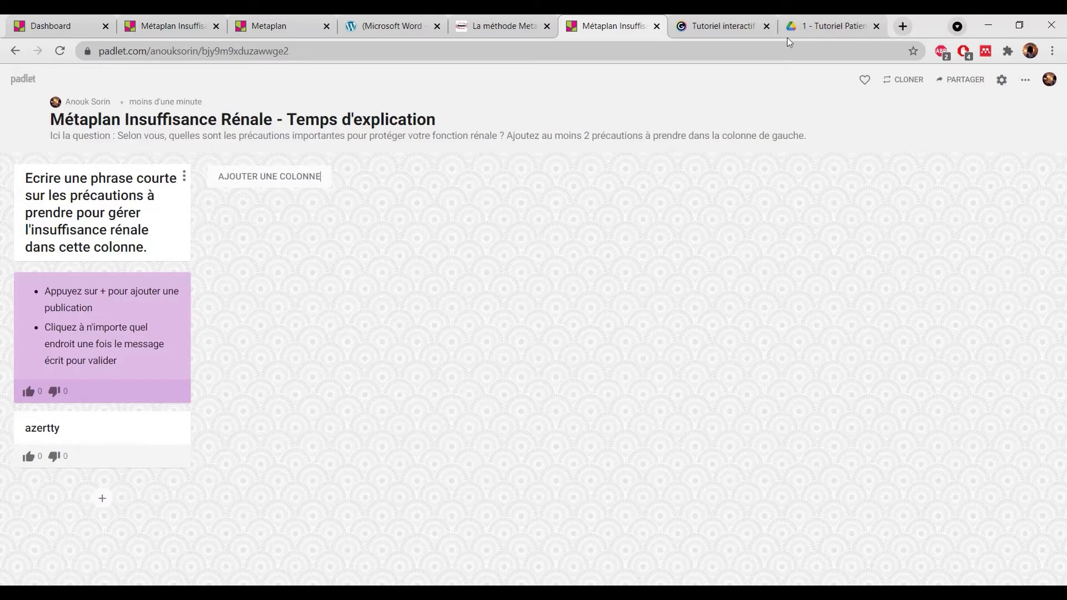
Consult the Padlet toolbox in the Genially guide and the patient tutorial on connecting to and interacting with Padlet
{"action": "left_click", "coordinate": [755, 21]}
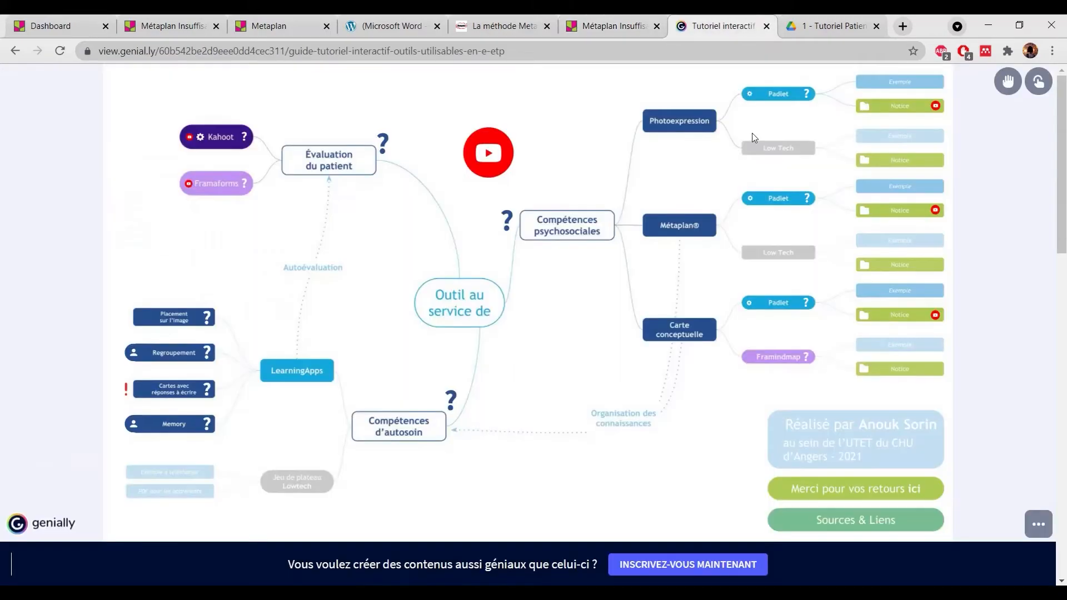
{"action": "left_click", "coordinate": [750, 98]}
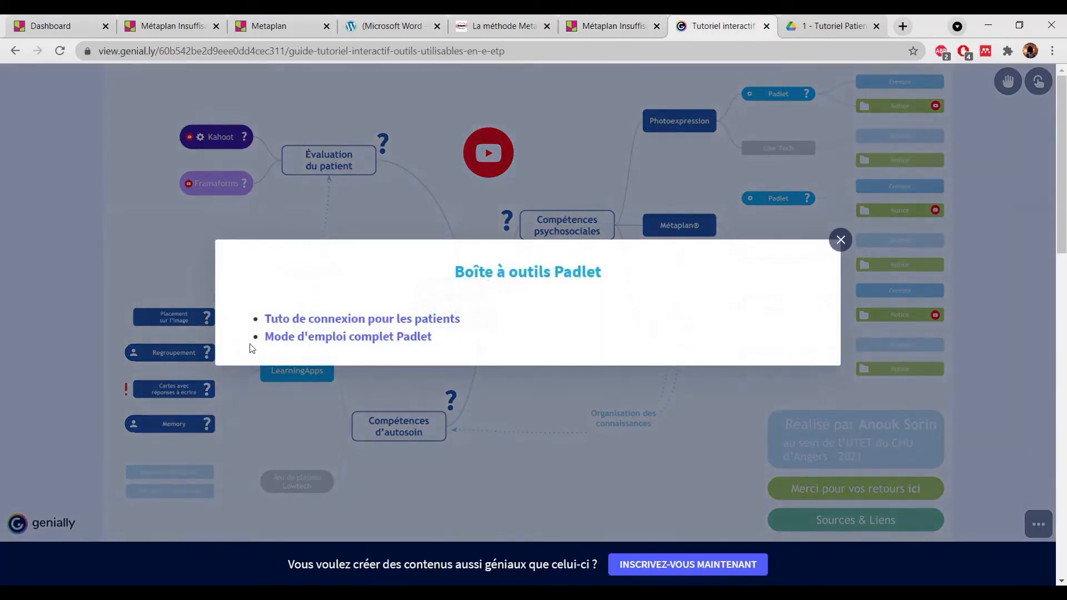
{"action": "left_click", "coordinate": [831, 25]}
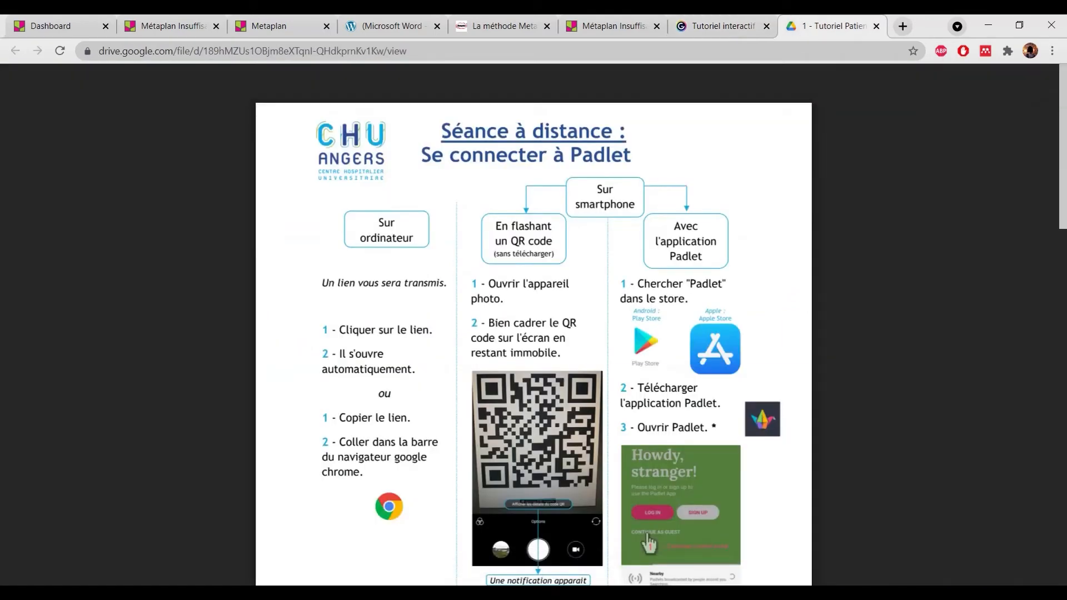
{"action": "scroll", "coordinate": [653, 431], "scroll_direction": "down", "scroll_amount": 15}
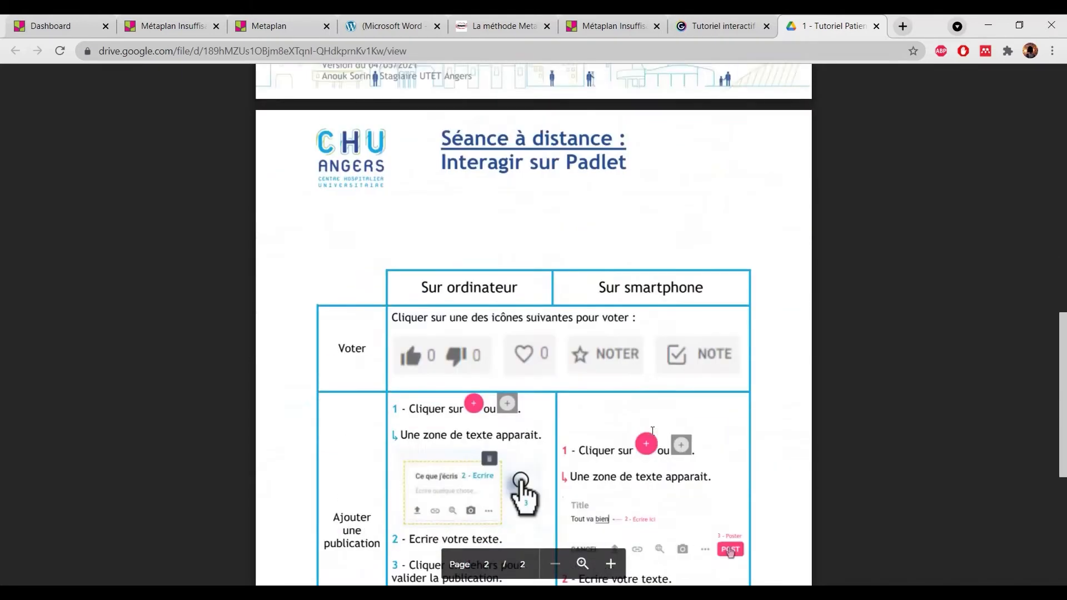
Close the settings of the "Métaplan Insuffisance Rénale - Temps d'échanges" board and review the posts in its instruction column
{"action": "left_click", "coordinate": [611, 26]}
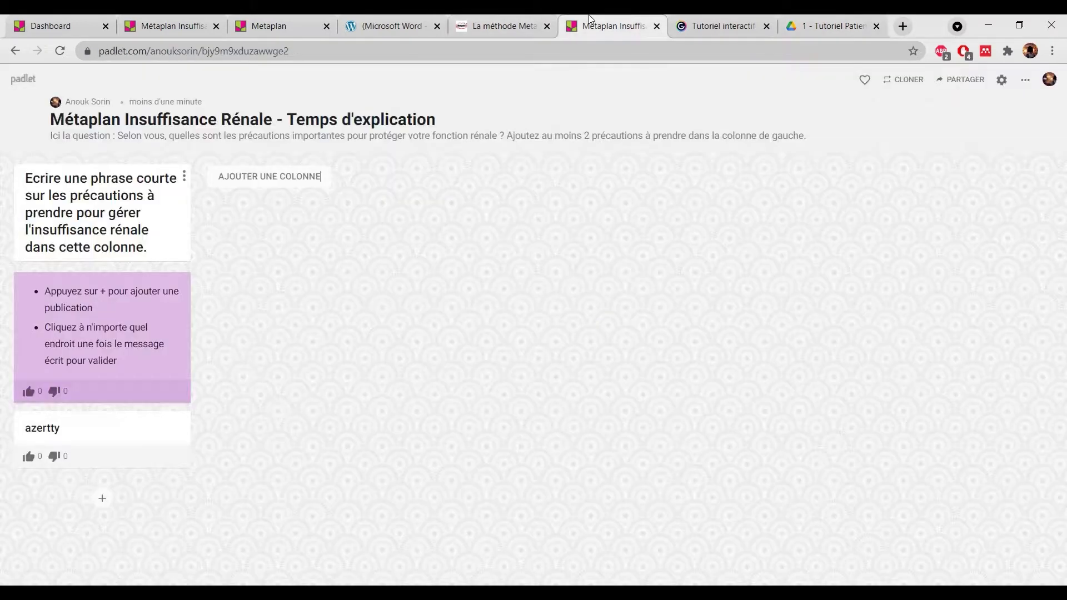
{"action": "left_click", "coordinate": [162, 15]}
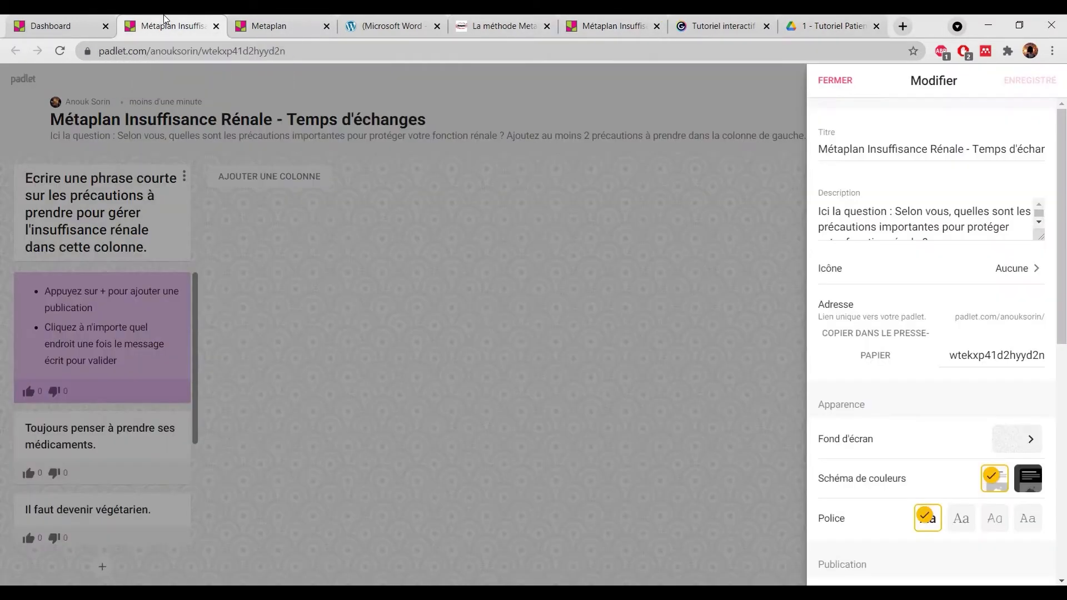
{"action": "left_click", "coordinate": [609, 228]}
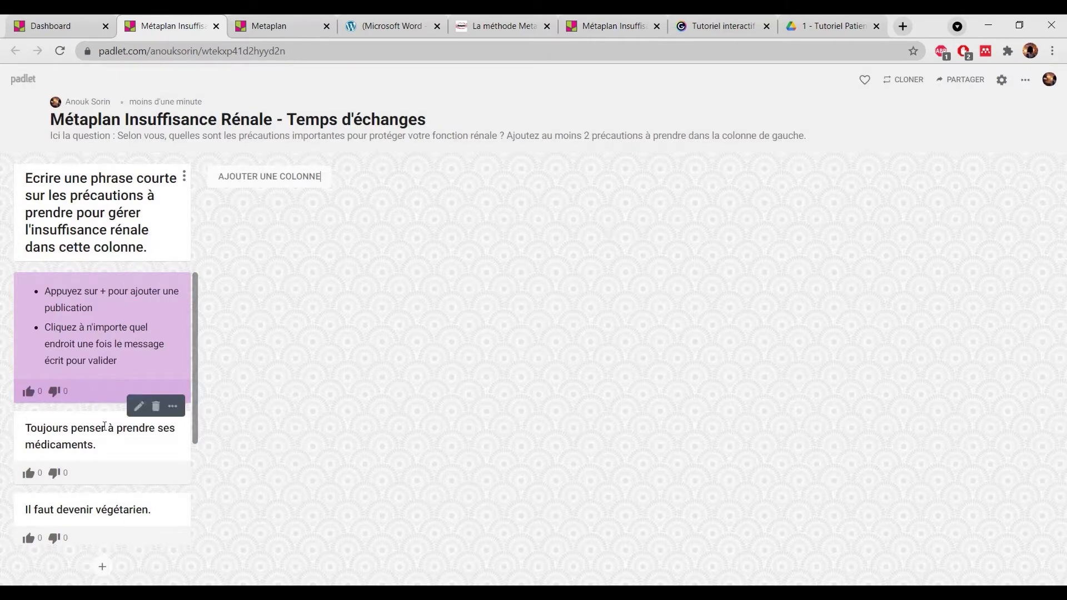
{"action": "scroll", "coordinate": [110, 425], "scroll_direction": "down", "scroll_amount": 1}
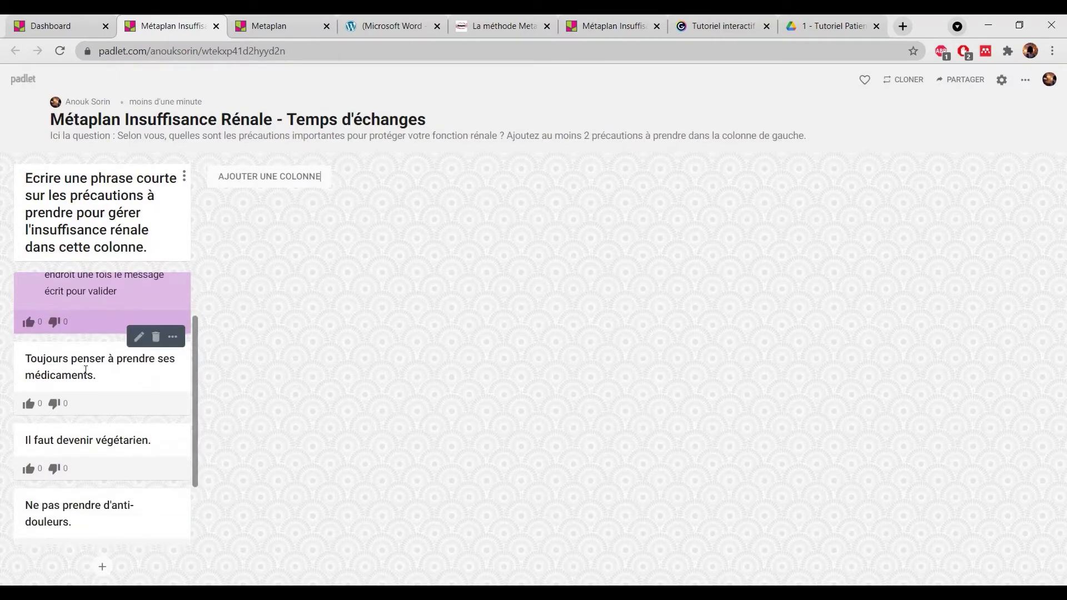
{"action": "scroll", "coordinate": [114, 372], "scroll_direction": "down", "scroll_amount": 1}
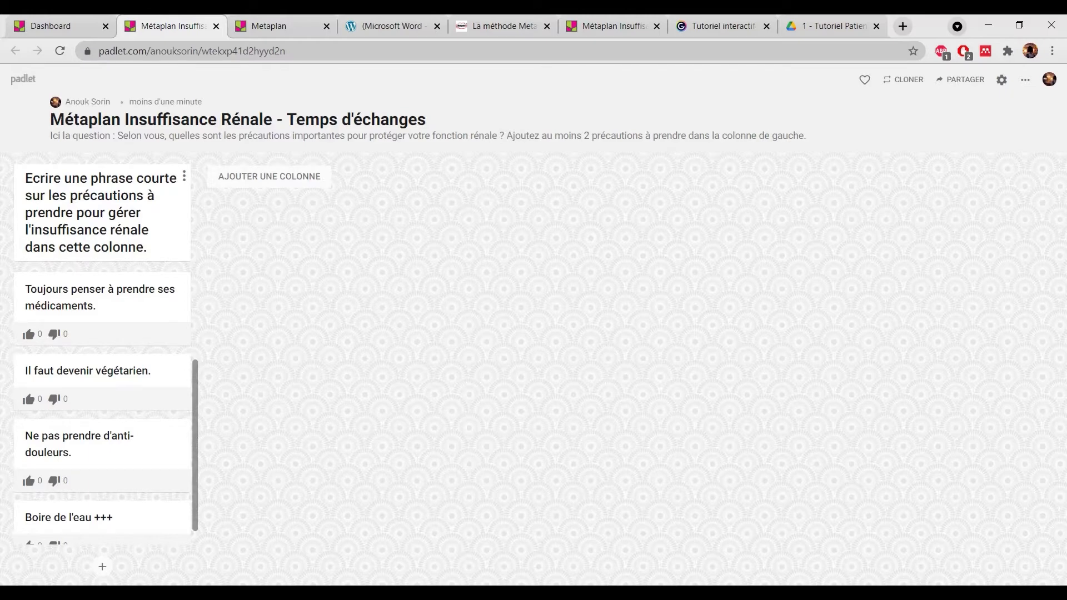
Add a column titled "Traitements" and move the "Toujours penser à prendre ses médicaments." post into it
{"action": "left_click", "coordinate": [238, 174]}
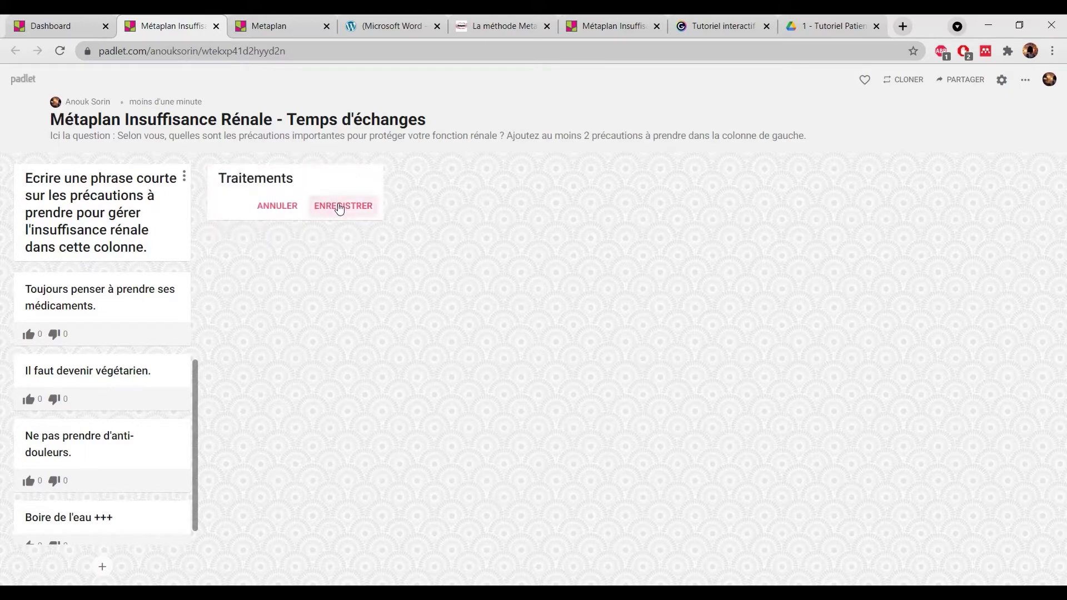
{"action": "left_click", "coordinate": [350, 205]}
{"action": "left_click_drag", "start_coordinate": [110, 301], "coordinate": [342, 214]}
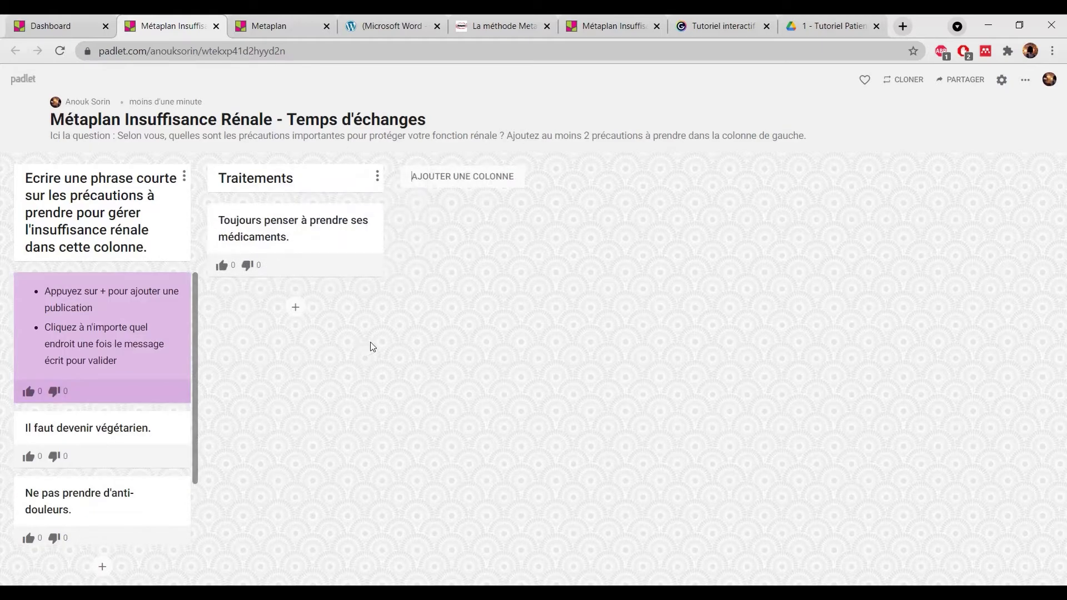
Colour the "Il faut devenir végétarien." post pink and add the body text "azertyui"
{"action": "mouse_move", "coordinate": [155, 431]}
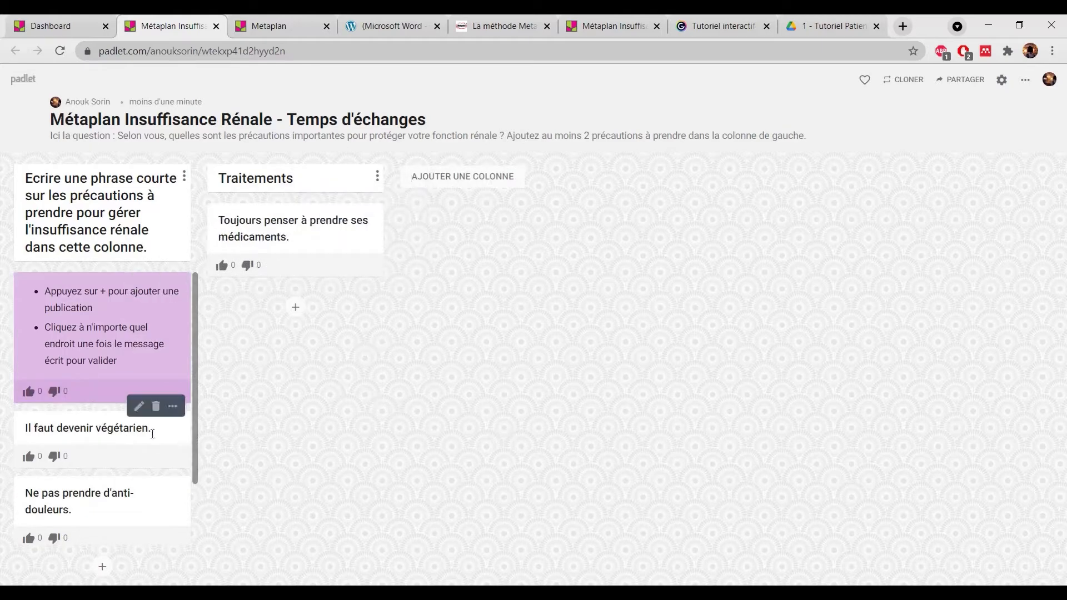
{"action": "left_click", "coordinate": [173, 408]}
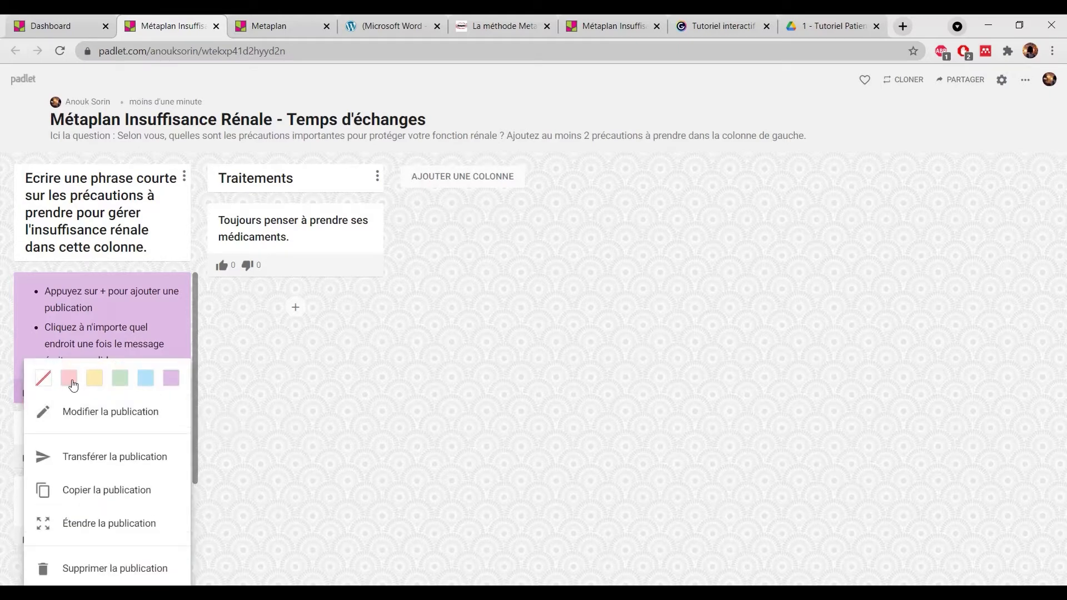
{"action": "left_click", "coordinate": [71, 379]}
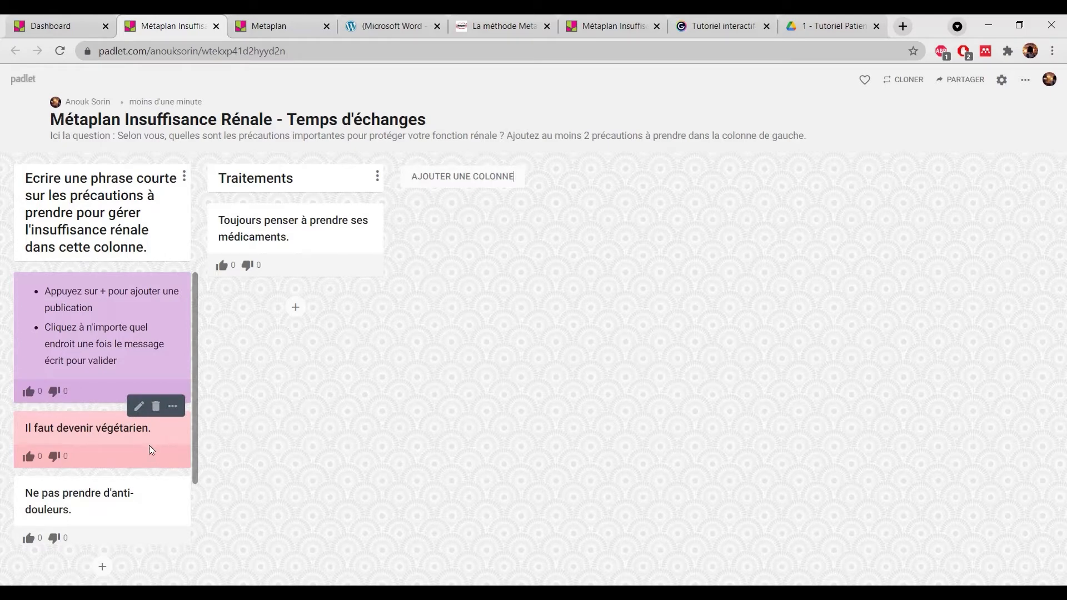
{"action": "left_click", "coordinate": [119, 446]}
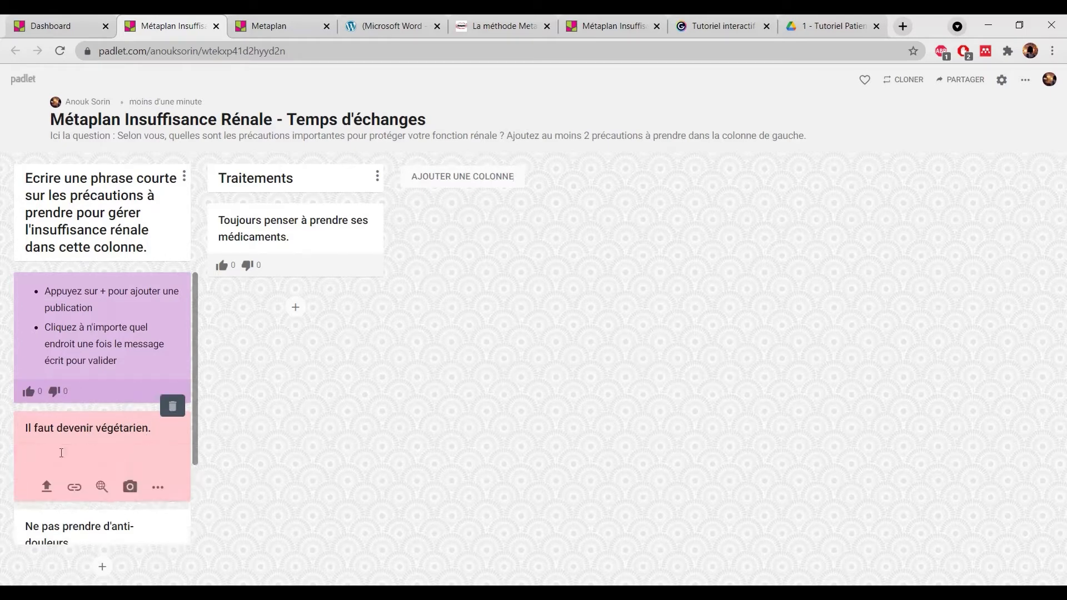
{"action": "type", "text": "aze"}
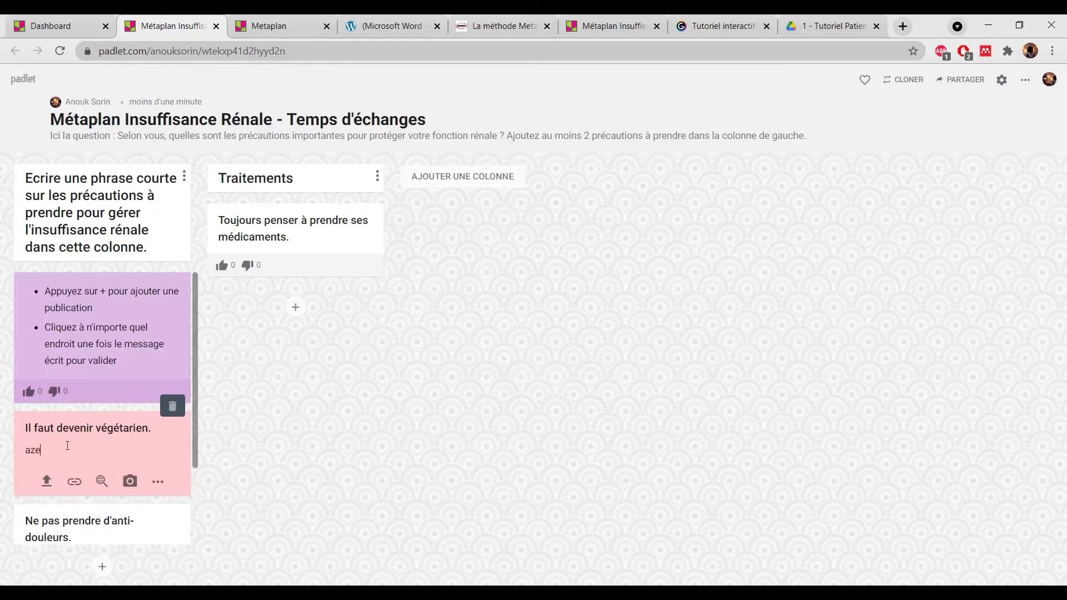
{"action": "type", "text": "rtyui"}
Add a third column titled "Alimentation" to the board
{"action": "left_click", "coordinate": [452, 177]}
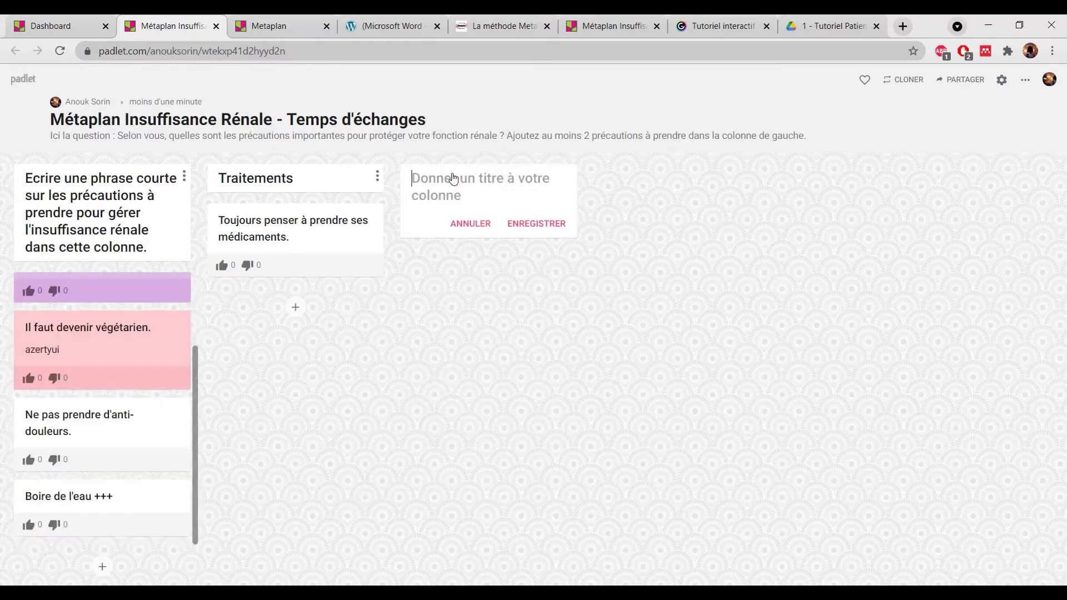
{"action": "type", "text": "Alimentation"}
{"action": "left_click", "coordinate": [536, 222]}
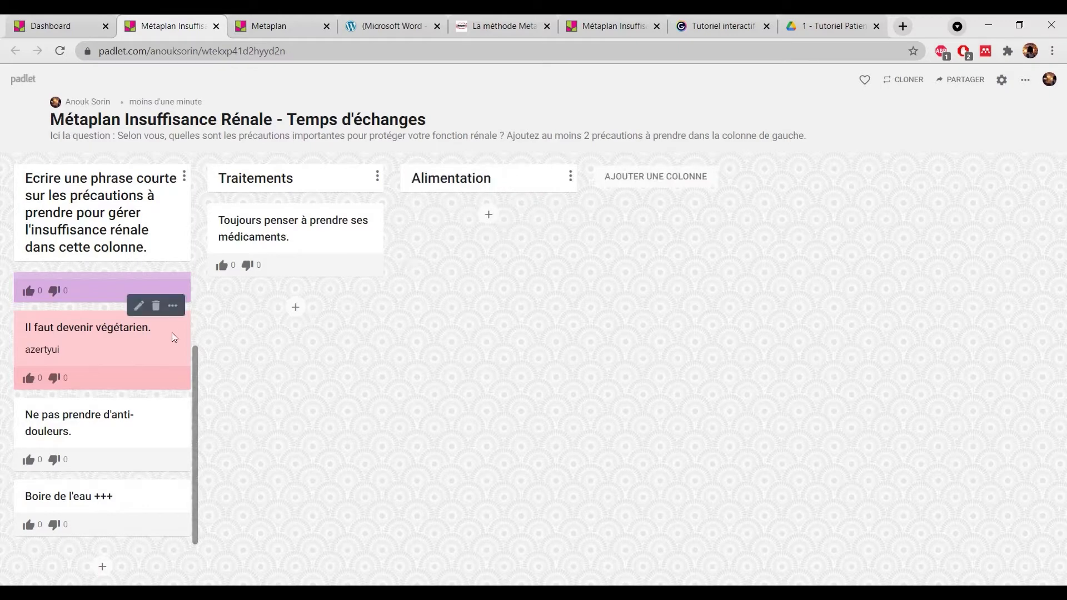
Move the vegetarian and "Boire de l'eau +++" posts to Alimentation and the "Ne pas prendre d'anti-douleurs." post to Traitements
{"action": "left_click_drag", "start_coordinate": [107, 334], "coordinate": [496, 200]}
{"action": "left_click_drag", "start_coordinate": [77, 440], "coordinate": [297, 262]}
{"action": "left_click_drag", "start_coordinate": [98, 426], "coordinate": [549, 278]}
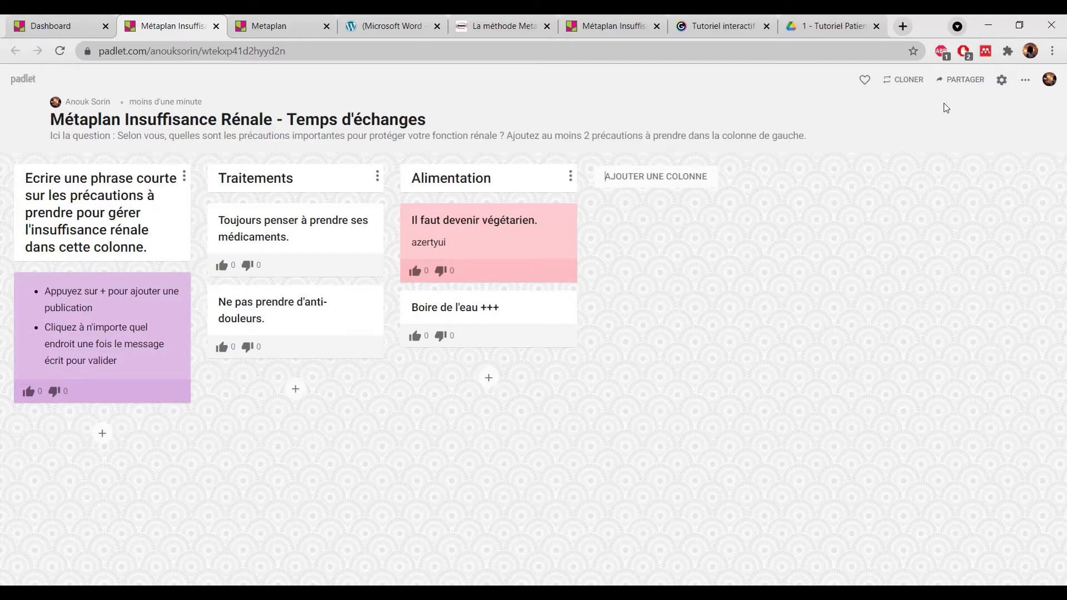
Export the "Temps d'échanges" board as a PDF in Letter size and portrait orientation
{"action": "left_click", "coordinate": [954, 80]}
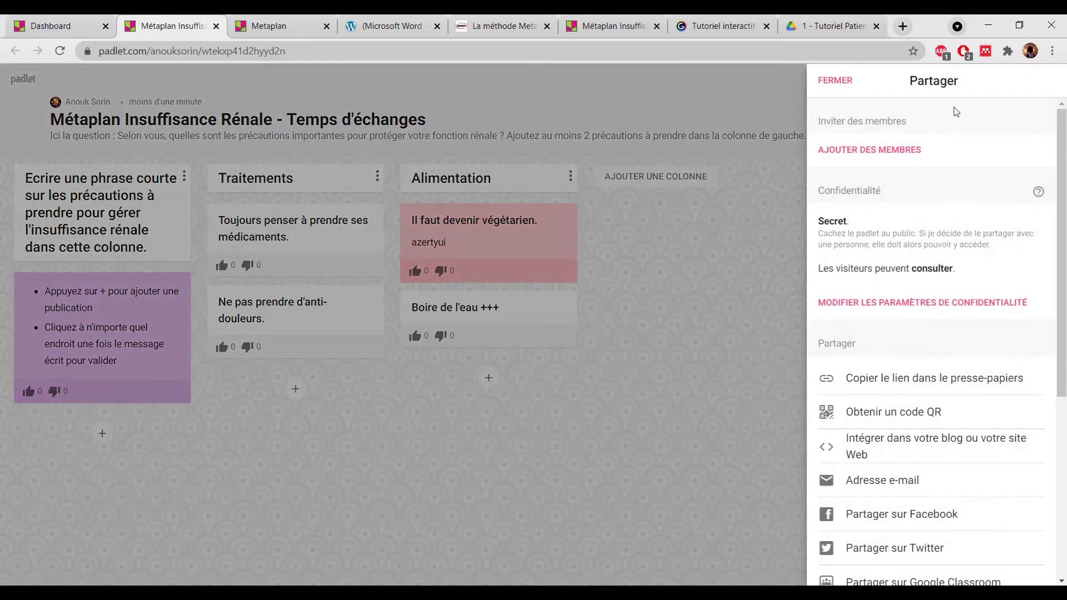
{"action": "scroll", "coordinate": [917, 222], "scroll_direction": "down", "scroll_amount": 5}
{"action": "left_click", "coordinate": [945, 396]}
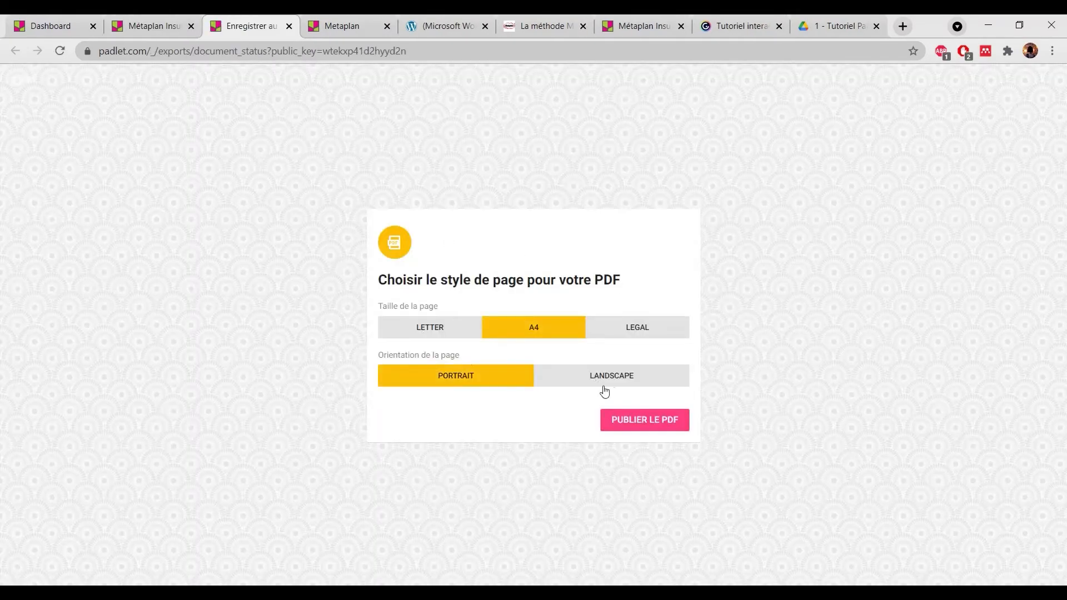
{"action": "left_click", "coordinate": [456, 330]}
{"action": "left_click", "coordinate": [643, 420]}
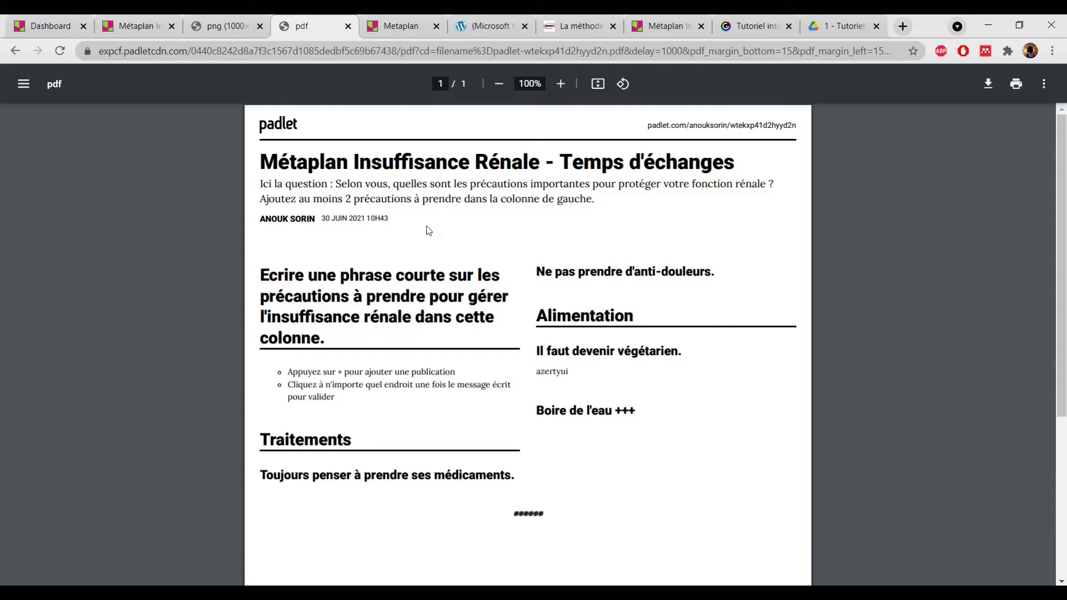
Export the board as an image and save the PNG under the name "Récapitulatif Prendre soins de mes reins"
{"action": "left_click", "coordinate": [134, 25]}
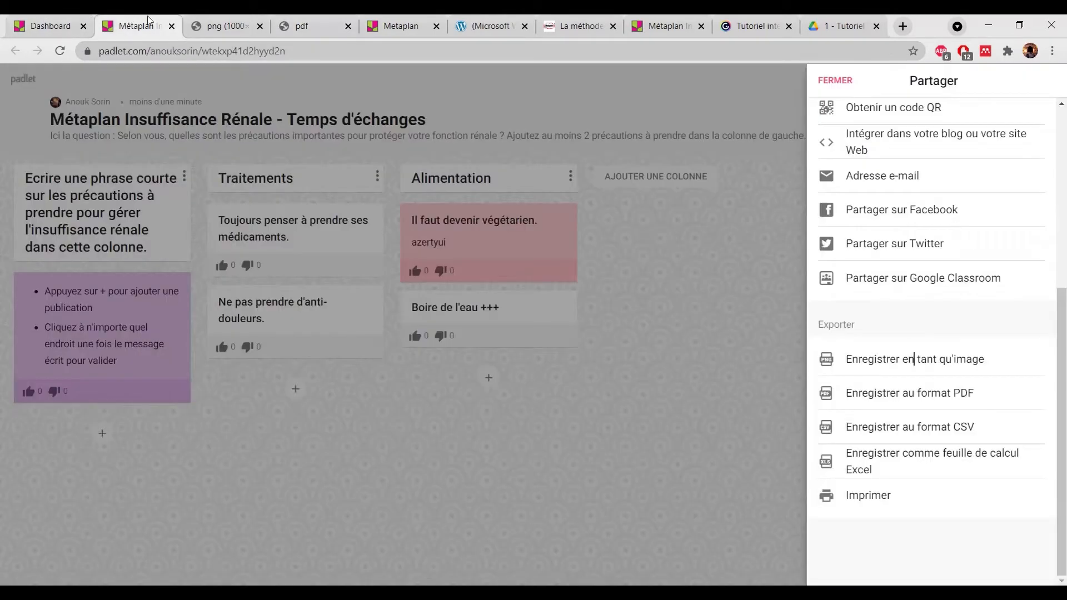
{"action": "left_click", "coordinate": [971, 369]}
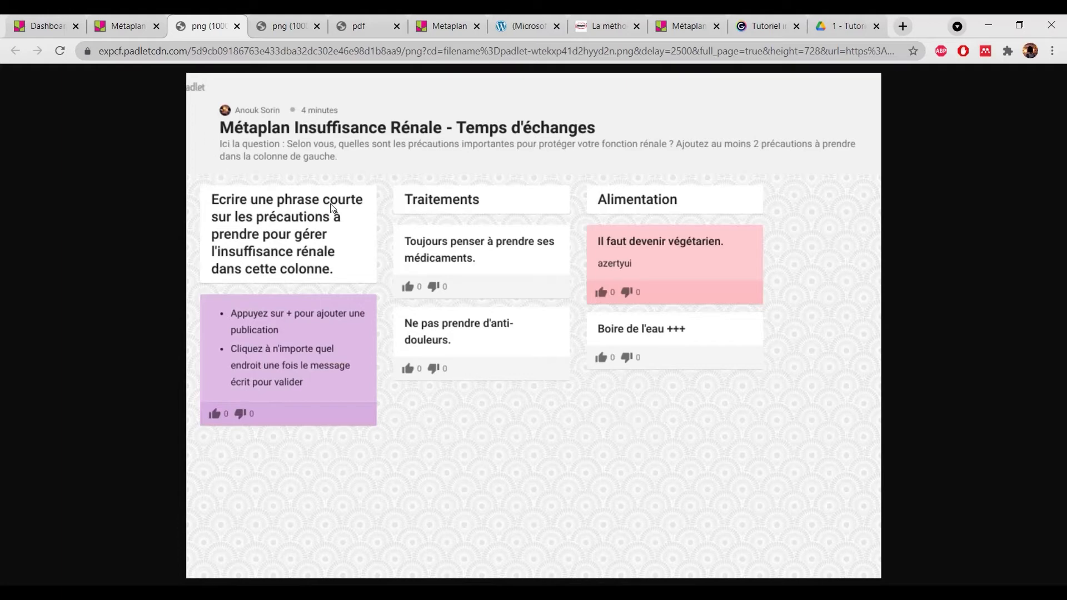
{"action": "right_click", "coordinate": [402, 206]}
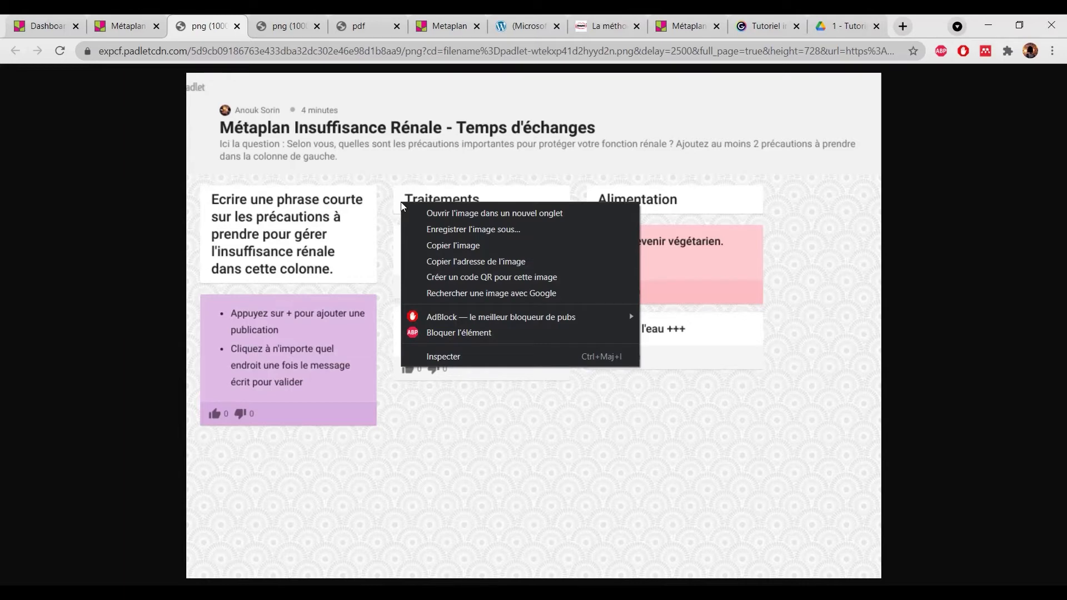
{"action": "left_click", "coordinate": [514, 231]}
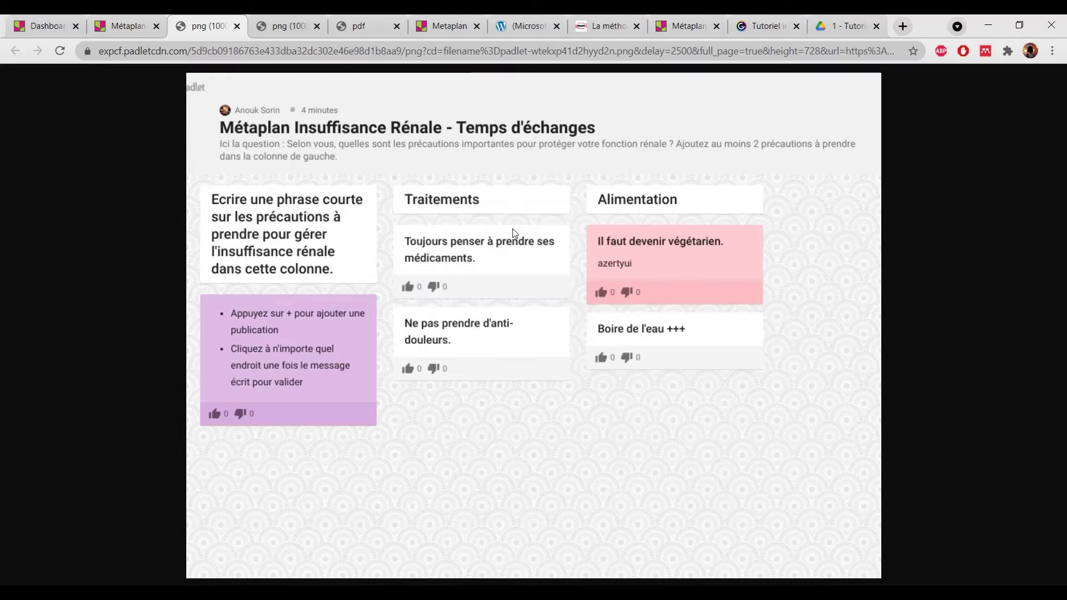
{"action": "left_click_drag", "start_coordinate": [196, 274], "coordinate": [63, 278]}
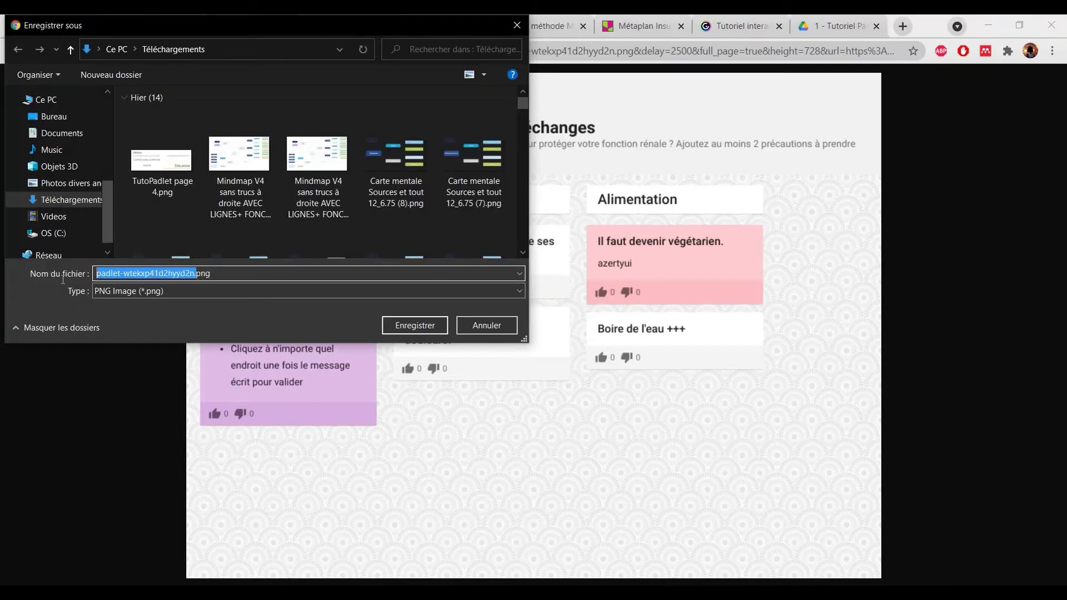
{"action": "type", "text": "Récapitulatif Prendre soins de mes reins"}
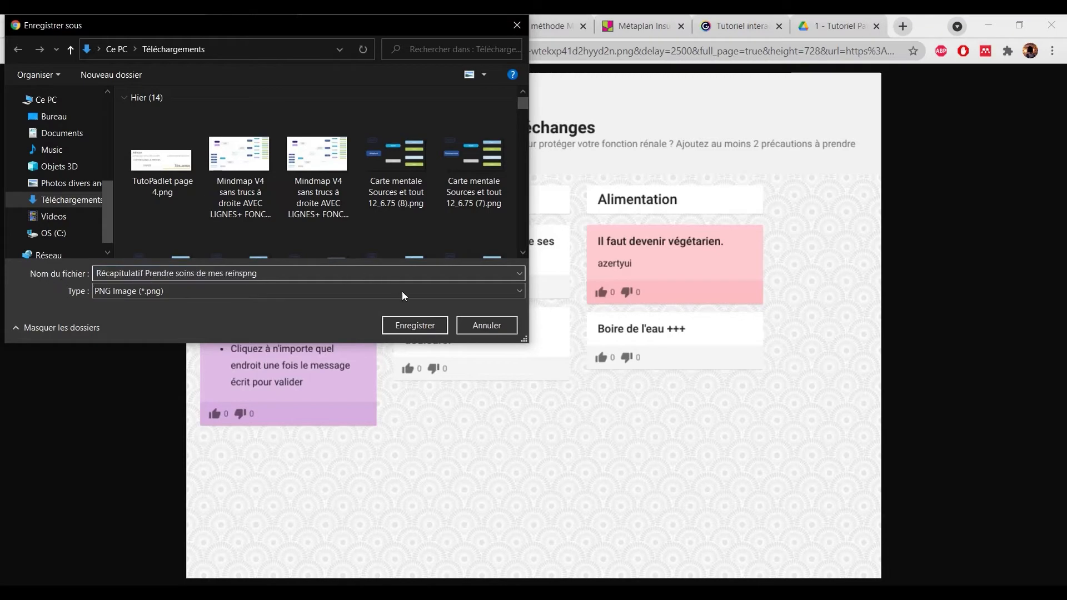
{"action": "left_click", "coordinate": [405, 325]}
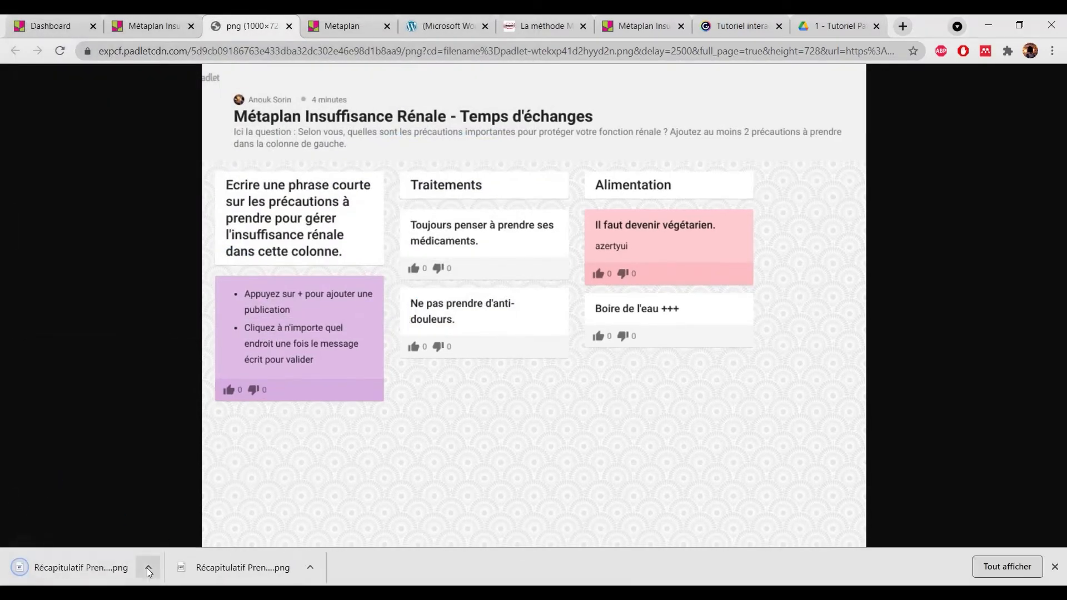
{"action": "left_click", "coordinate": [146, 567]}
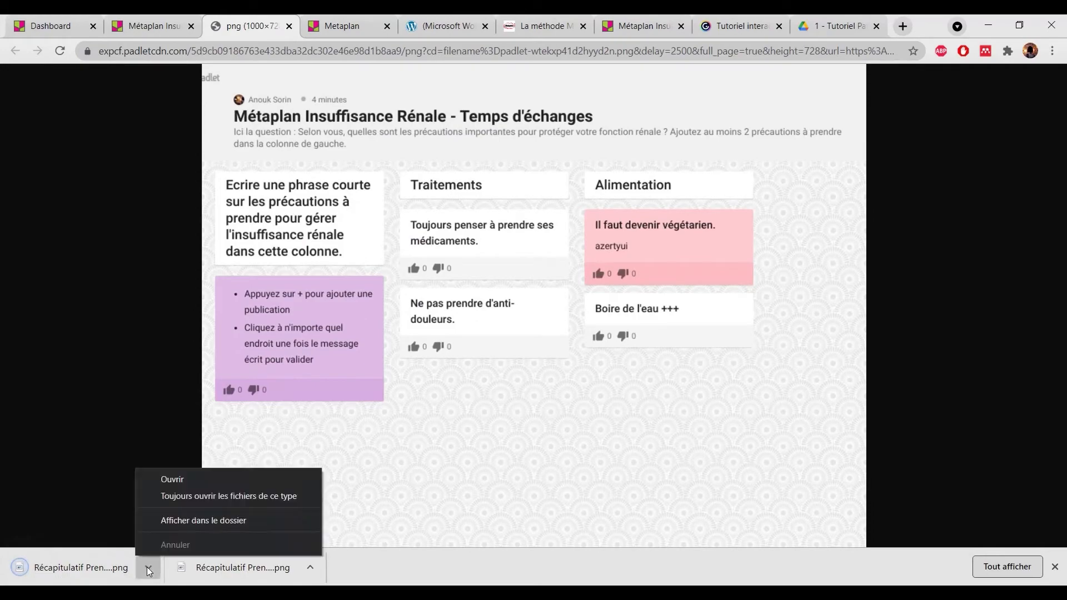
Show the exported PNG in its download folder, and return to the "Temps d'échanges" board with the sharing options closed
{"action": "left_click", "coordinate": [208, 520]}
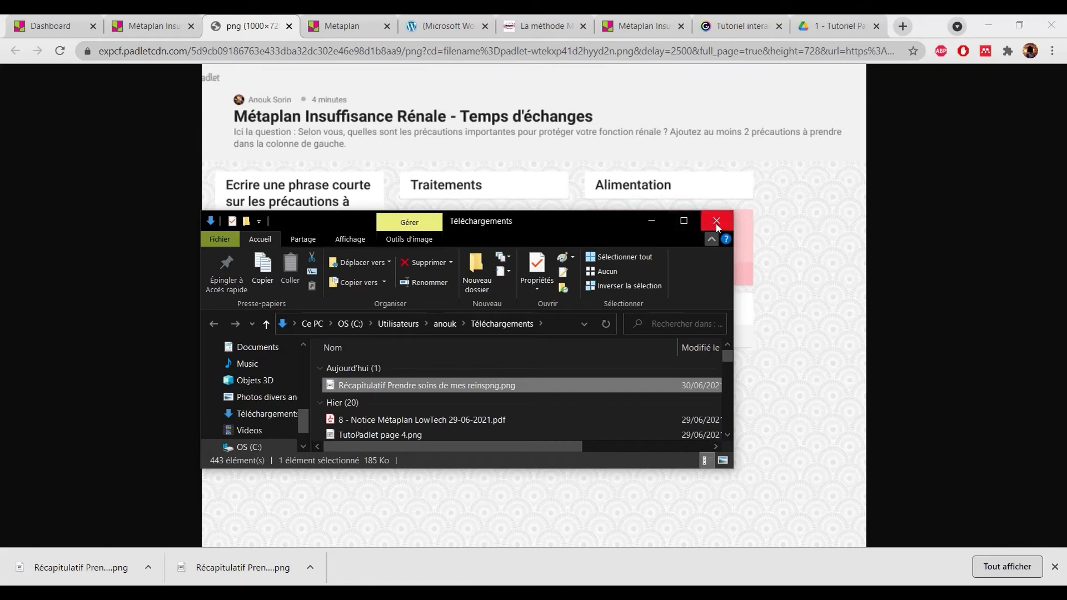
{"action": "left_click", "coordinate": [716, 220]}
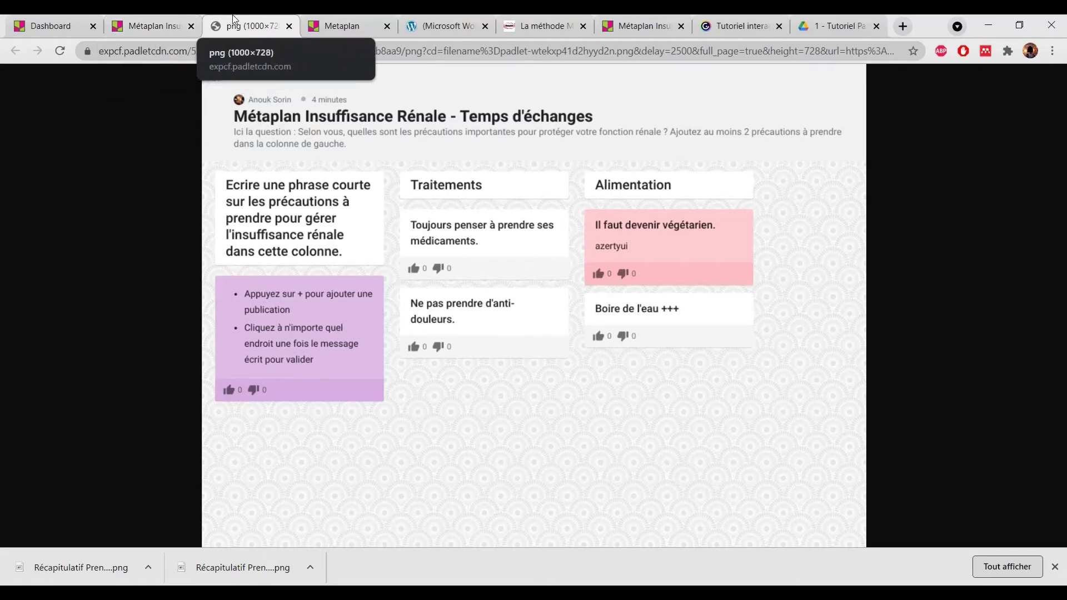
{"action": "left_click", "coordinate": [130, 14]}
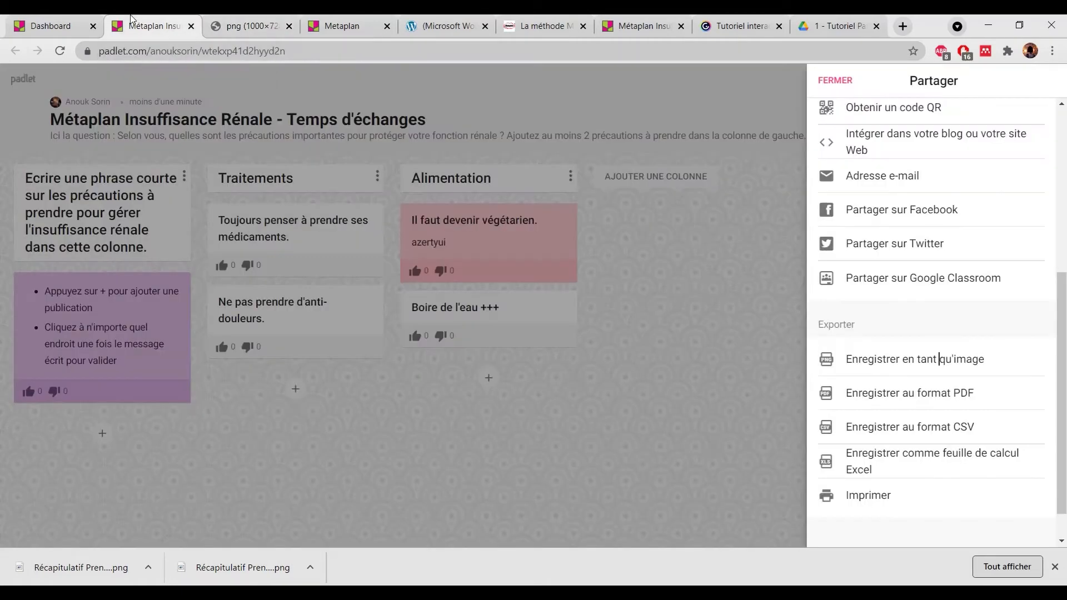
{"action": "left_click", "coordinate": [598, 294]}
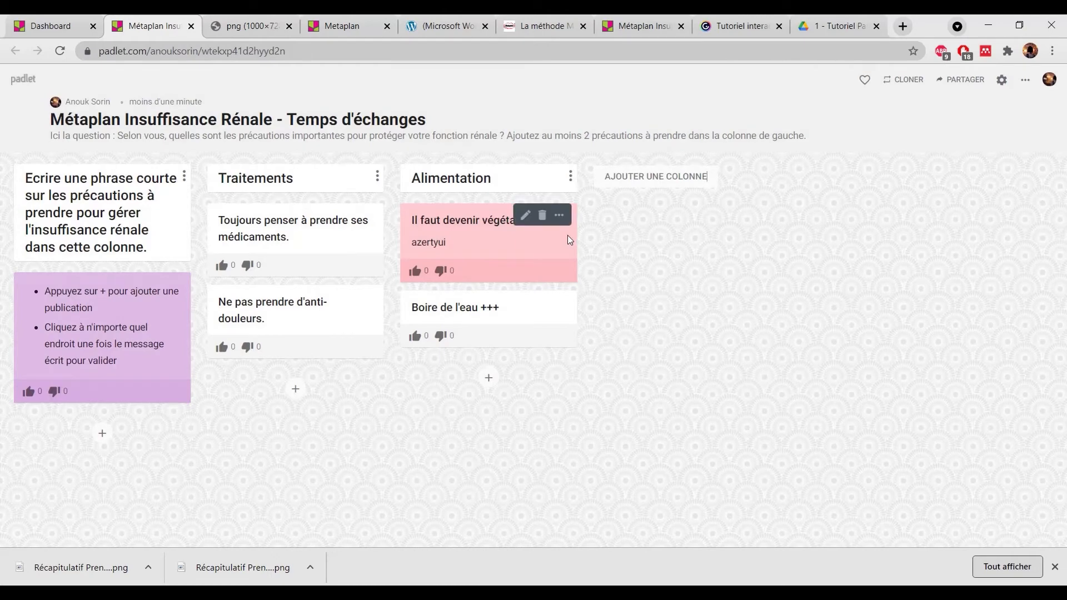
Create a new blank padlet from the dashboard using the Colonne layout
{"action": "left_click", "coordinate": [55, 28]}
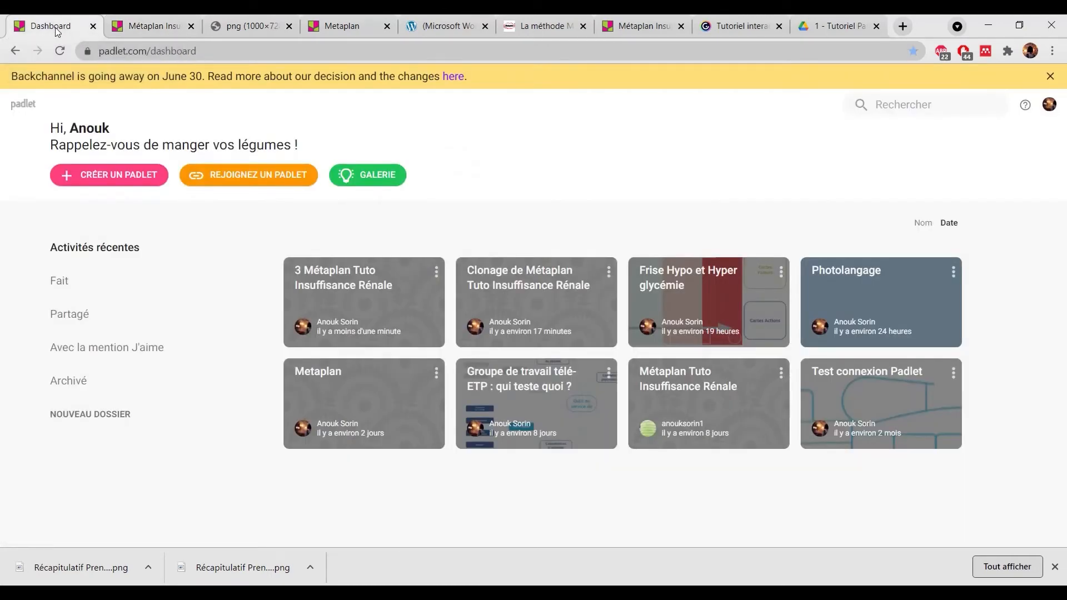
{"action": "left_click", "coordinate": [96, 183]}
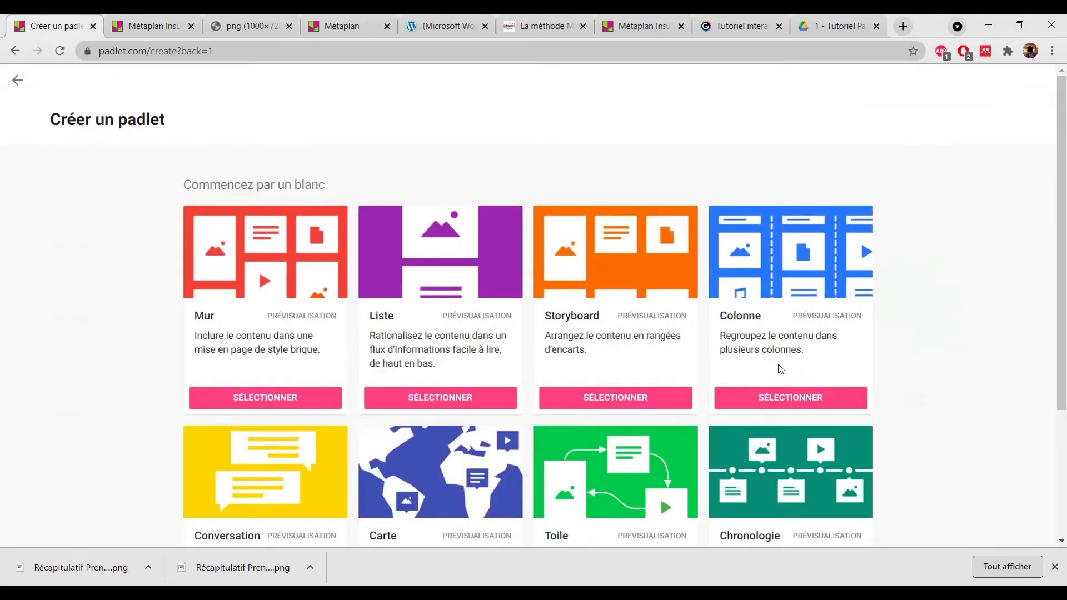
{"action": "left_click", "coordinate": [798, 400]}
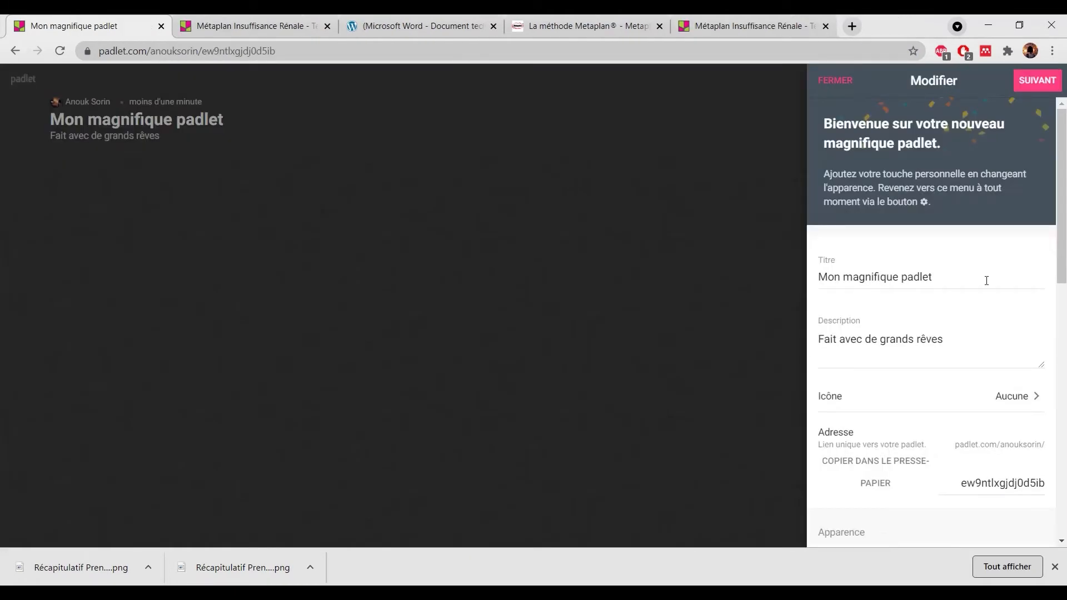
Title the new padlet "Métaplan Insuf Rénale"
{"action": "type", "text": "Mé"}
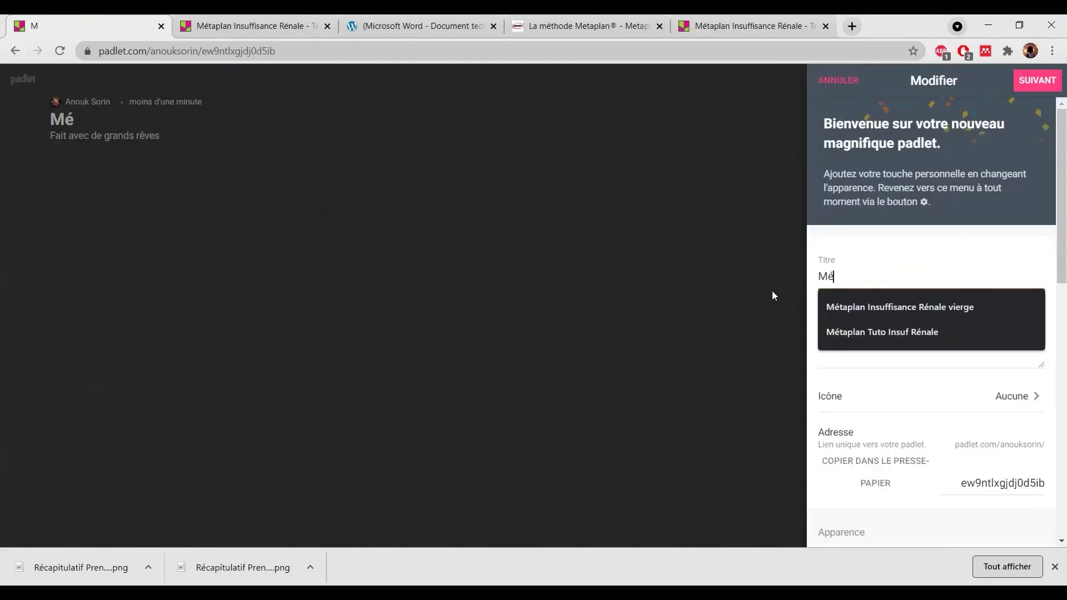
{"action": "type", "text": "taplan"}
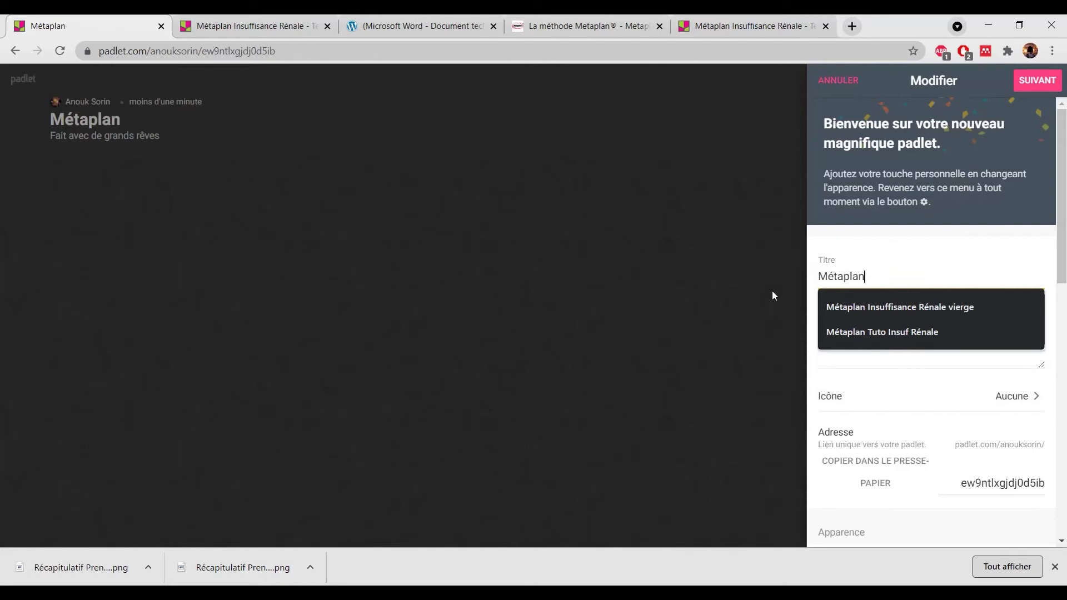
{"action": "left_click", "coordinate": [885, 330]}
{"action": "double_click", "coordinate": [876, 277]}
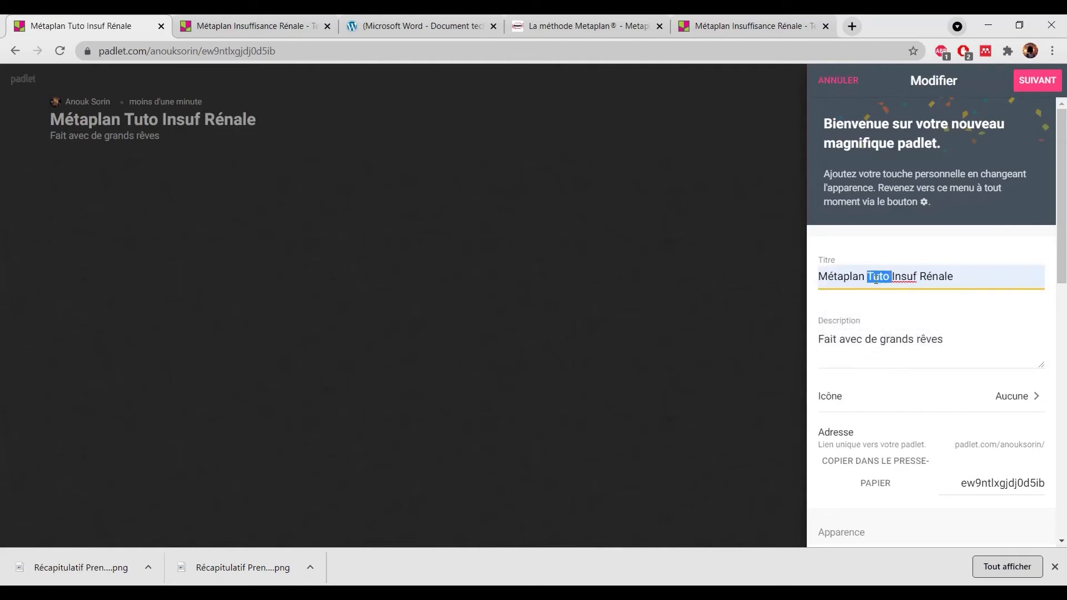
{"action": "left_click", "coordinate": [877, 277]}
{"action": "double_click", "coordinate": [876, 278]}
{"action": "key", "text": "BackSpace"}
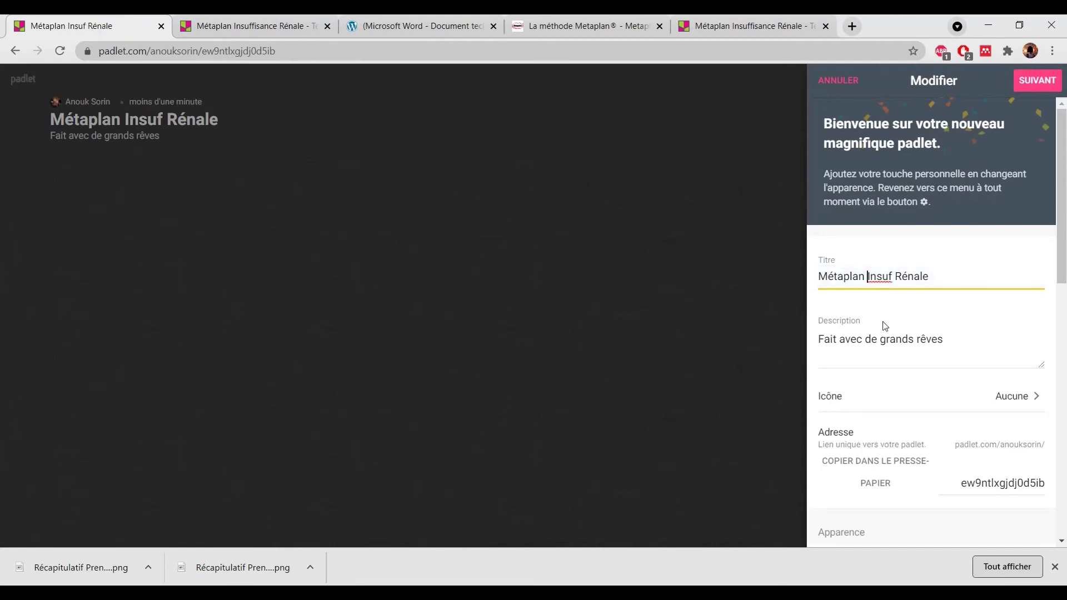
Set the description to "Selon vous, quelles sont les précautions importantes pour protéger votre fonction rénale ? Ajoutez au moins 2 précautions à prendre dans la colonne de gauche."
{"action": "left_click", "coordinate": [886, 336]}
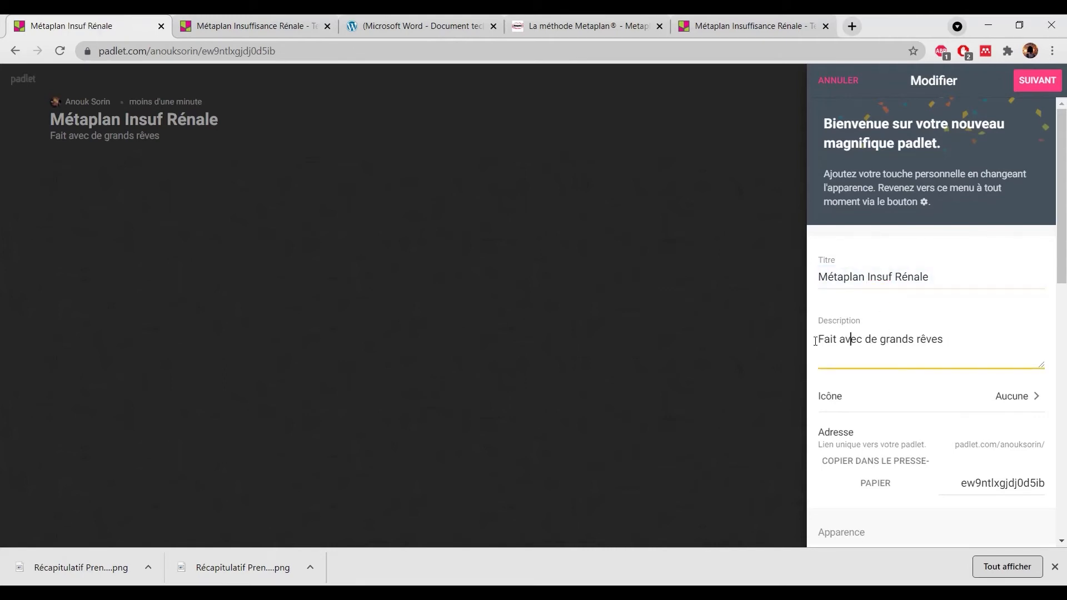
{"action": "left_click_drag", "start_coordinate": [817, 340], "coordinate": [791, 358]}
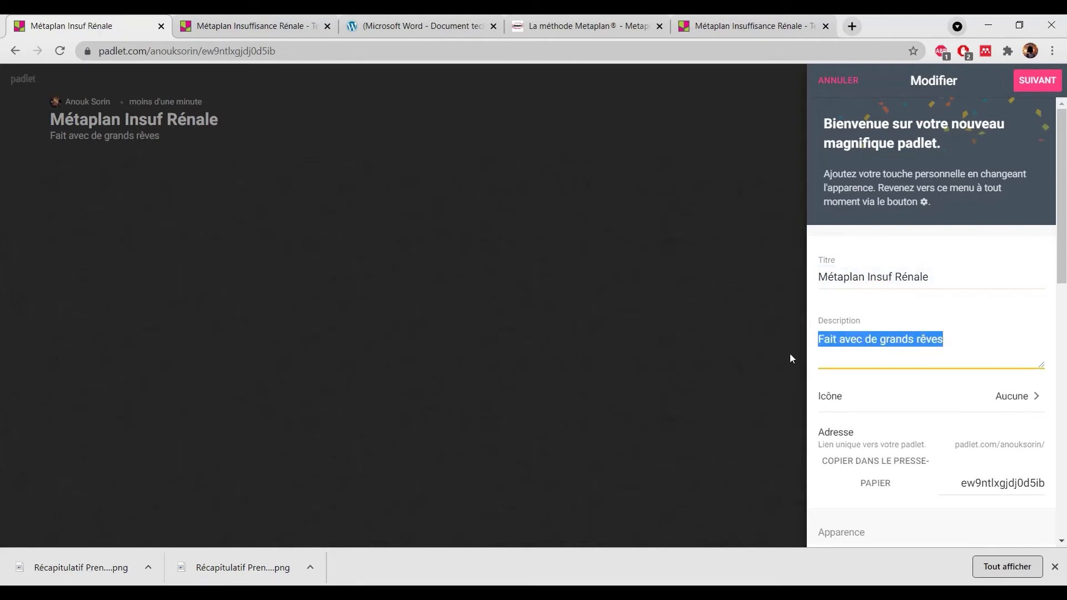
{"action": "type", "text": "Selon vous, quelles sont les précautions importantes pour protéger votre fonction rénale ?  Ajoutez au moins 2 précautions à prendre dans la colonne de gauche."}
{"action": "left_click", "coordinate": [843, 330]}
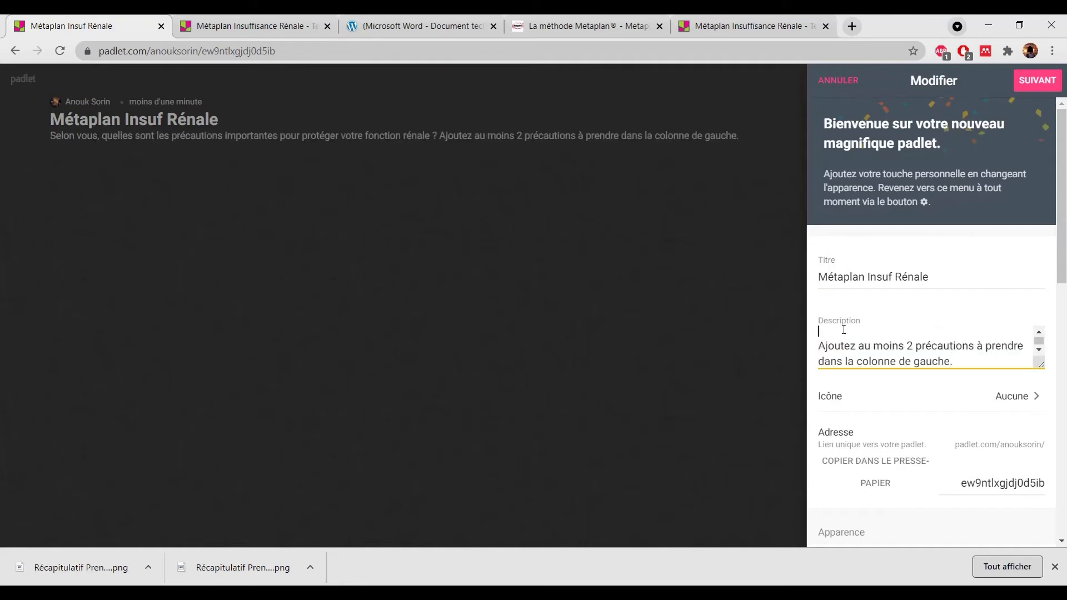
{"action": "left_click", "coordinate": [820, 348]}
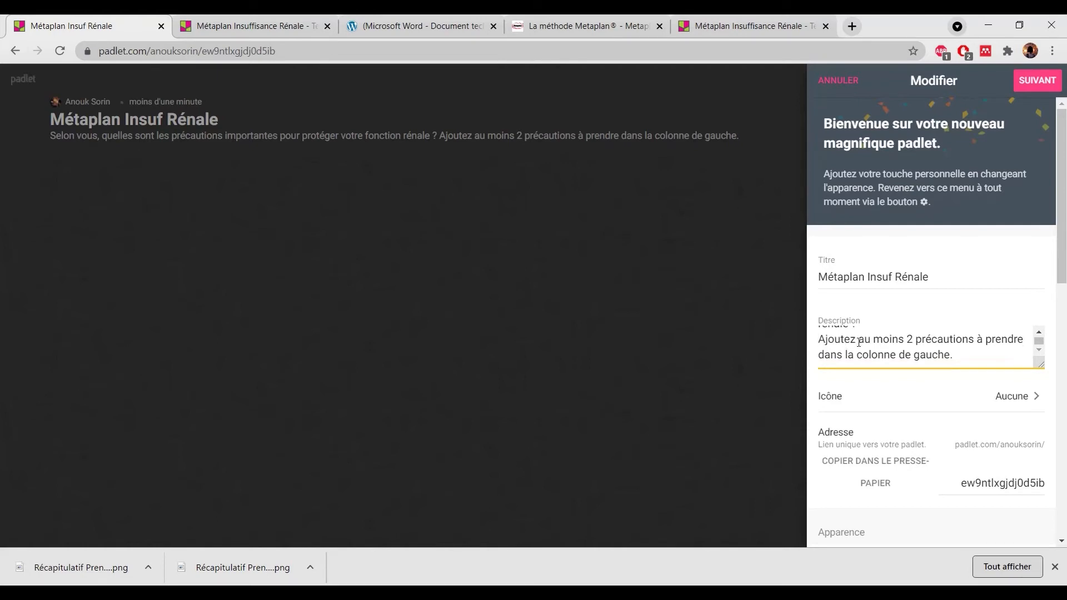
Set the ending of the padlet's unique address to "Metaplan_14_mars"
{"action": "scroll", "coordinate": [859, 341], "scroll_direction": "down", "scroll_amount": 1}
{"action": "scroll", "coordinate": [1010, 327], "scroll_direction": "up", "scroll_amount": 1}
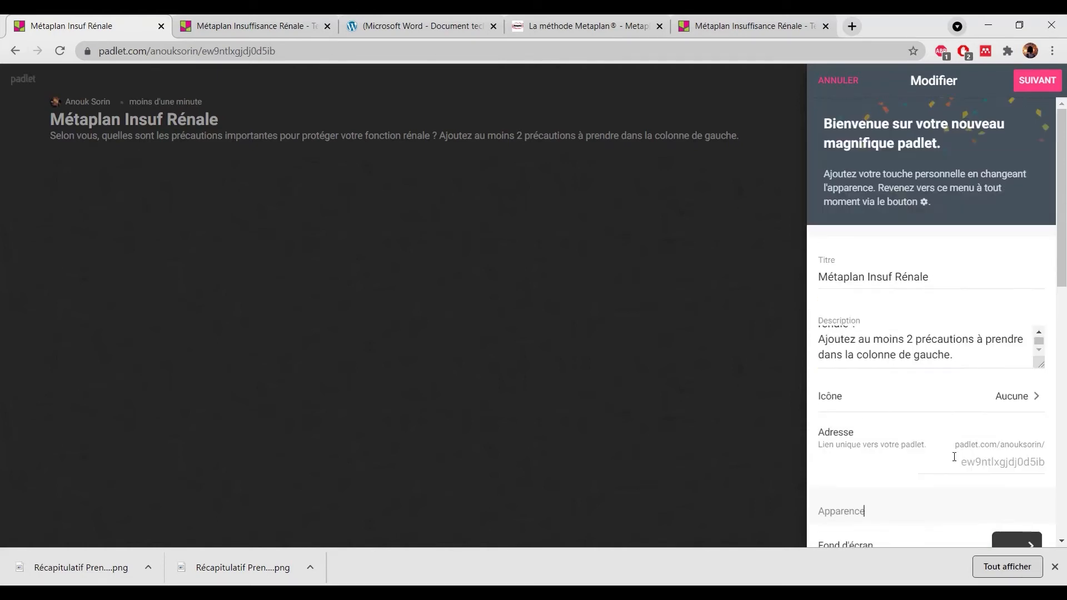
{"action": "left_click", "coordinate": [955, 456]}
{"action": "type", "text": "Metaplan"}
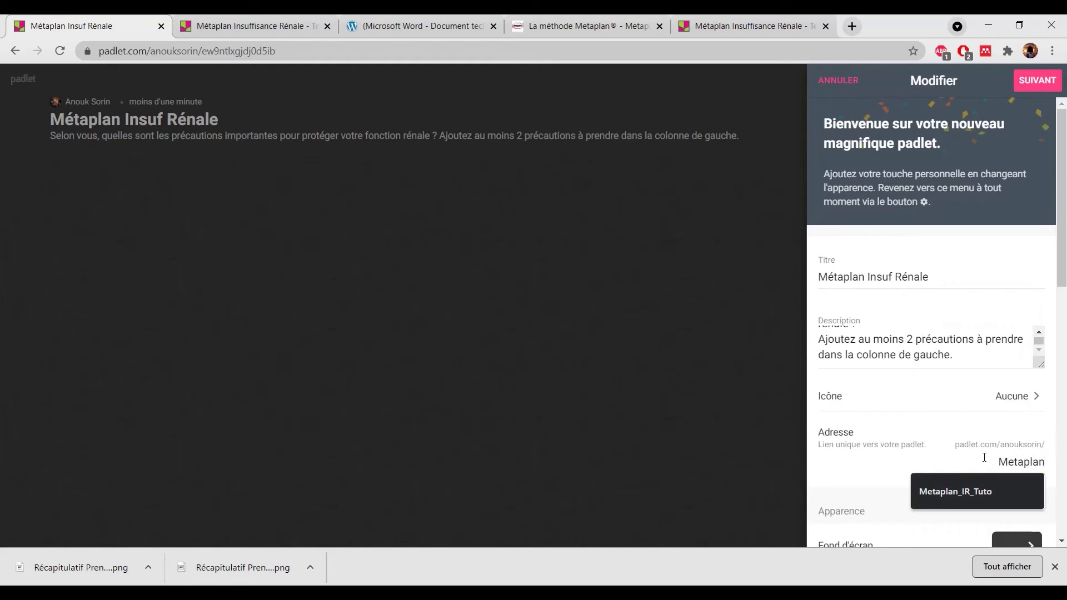
{"action": "type", "text": "_1"}
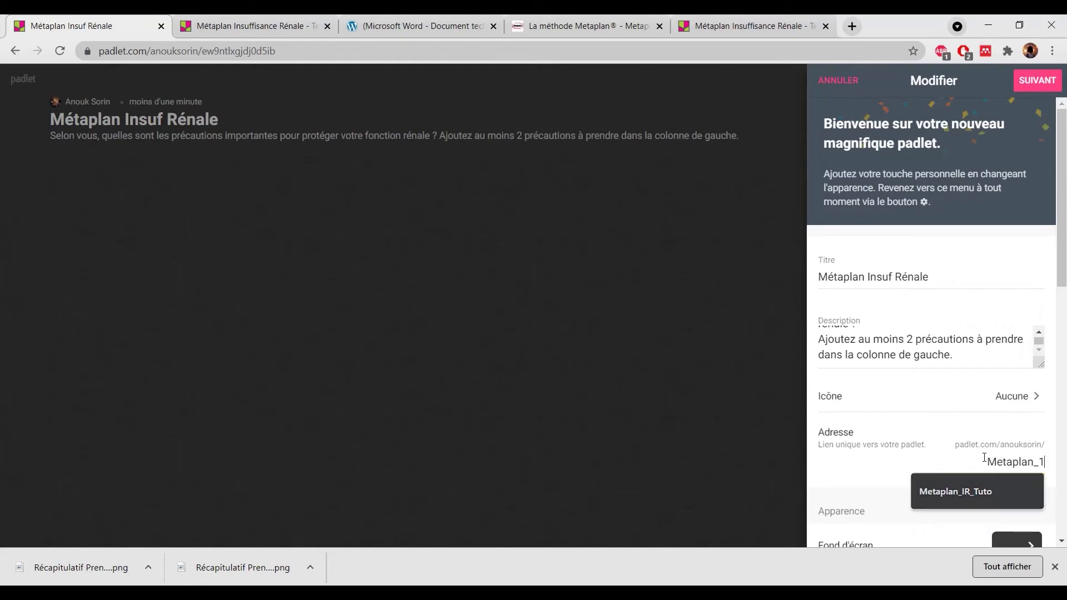
{"action": "type", "text": "4_mars"}
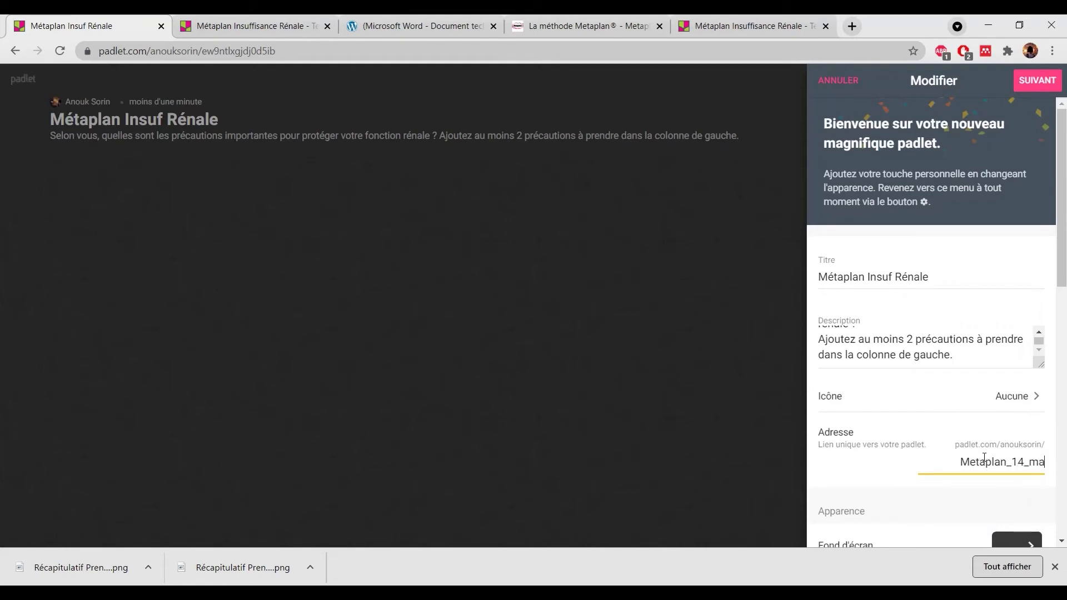
Upload wp7009426-shinsekai-yori-wallpapers.jpg from Téléchargements as the padlet's wallpaper and apply the Flou effect to it
{"action": "scroll", "coordinate": [953, 421], "scroll_direction": "down", "scroll_amount": 1}
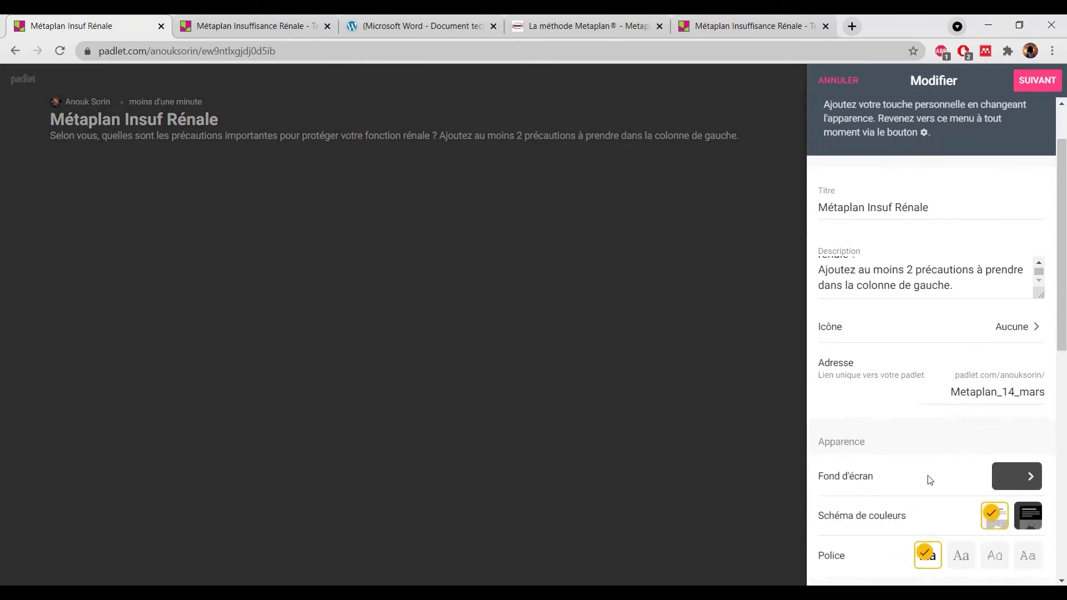
{"action": "left_click", "coordinate": [1012, 482]}
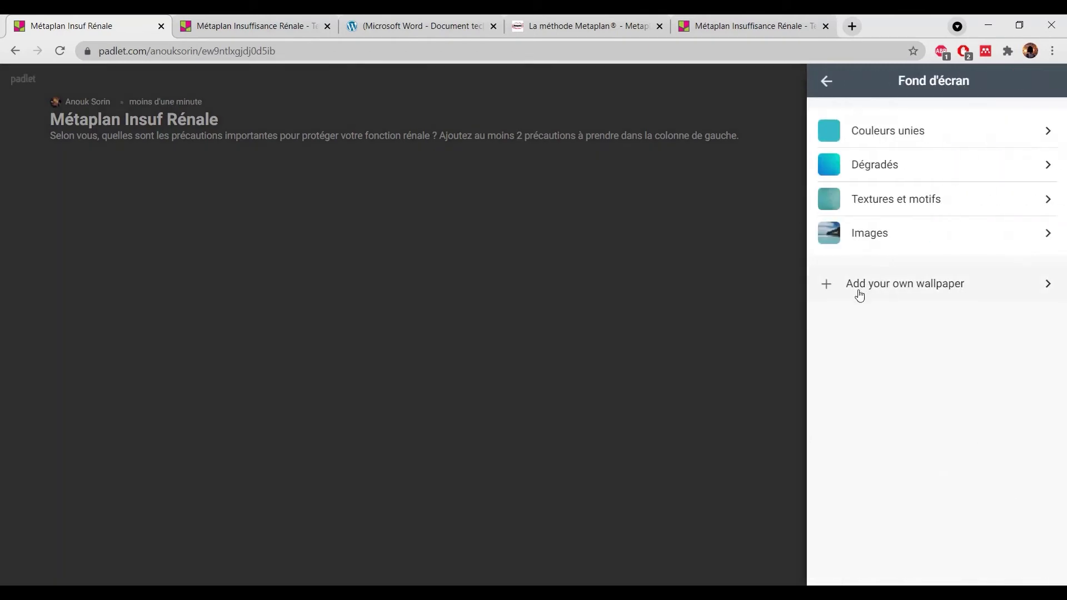
{"action": "left_click", "coordinate": [969, 288]}
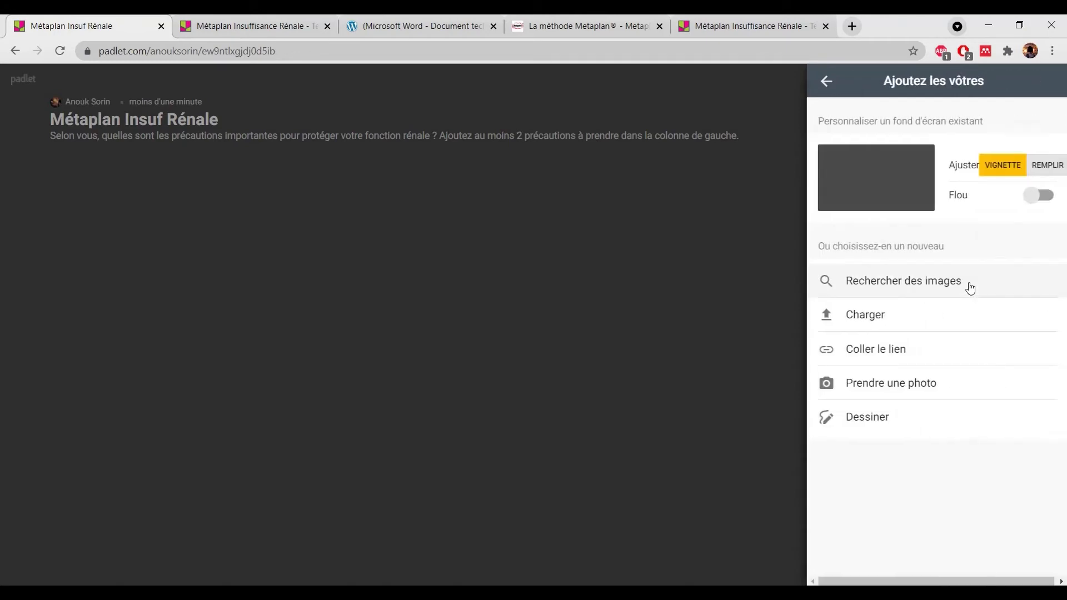
{"action": "left_click", "coordinate": [884, 326]}
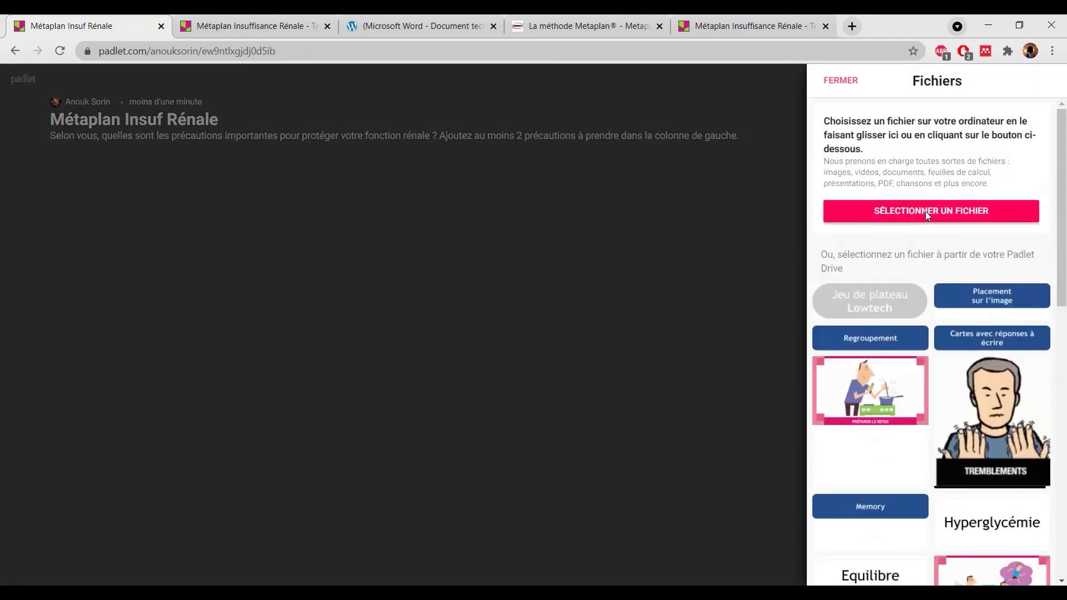
{"action": "left_click", "coordinate": [926, 217]}
{"action": "left_click", "coordinate": [212, 167]}
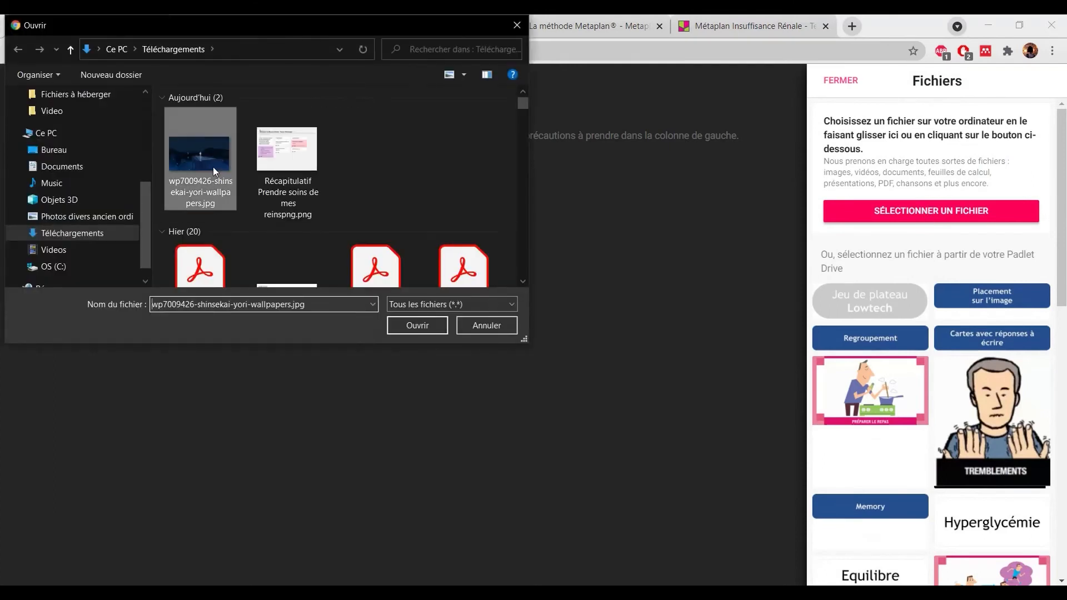
{"action": "double_click", "coordinate": [212, 166]}
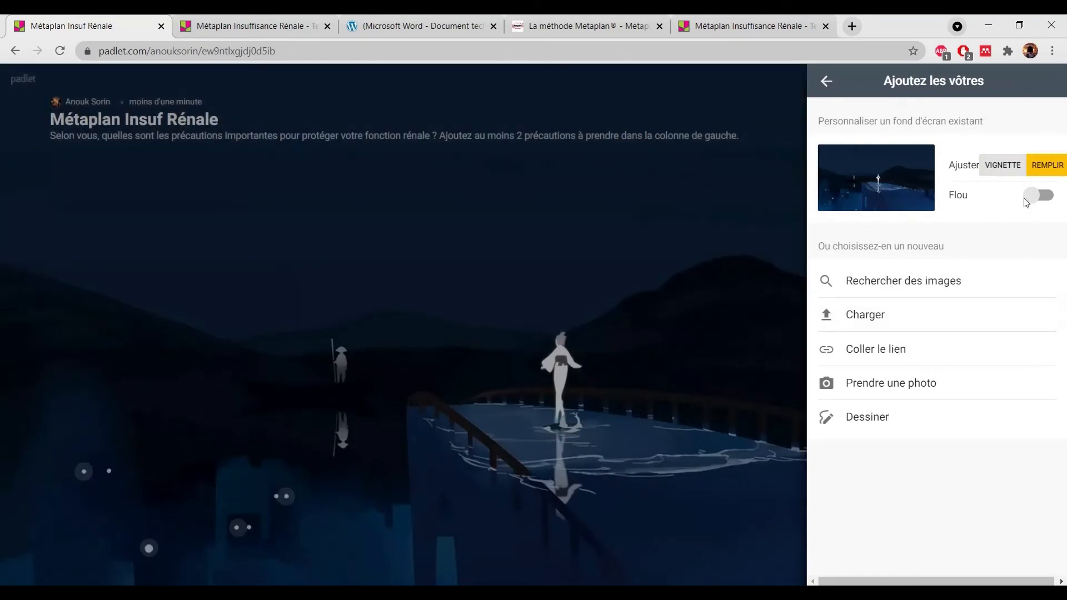
{"action": "left_click", "coordinate": [1028, 198]}
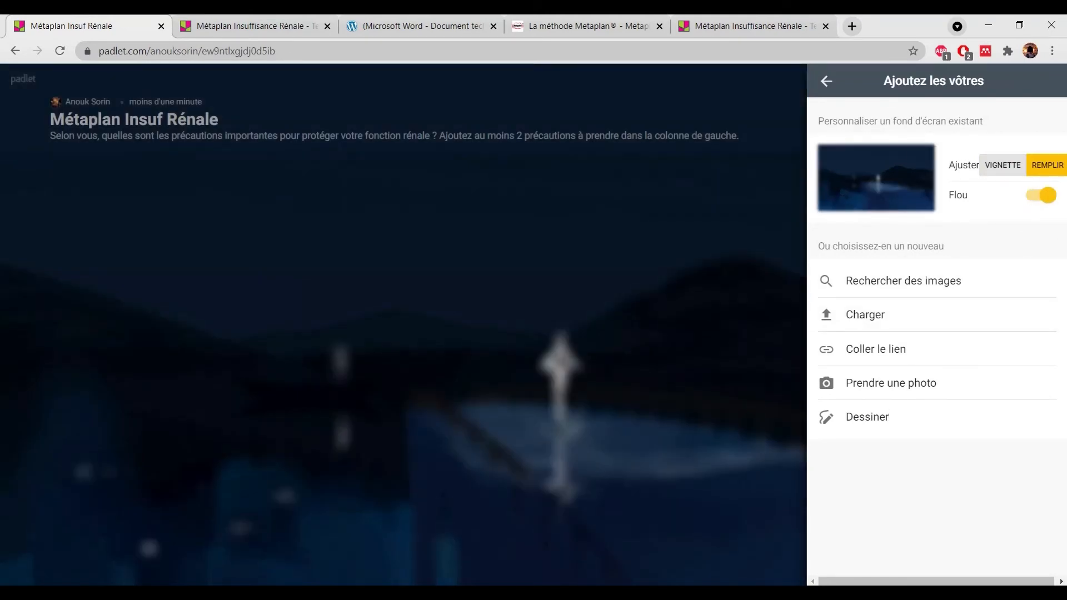
{"action": "left_click", "coordinate": [826, 82]}
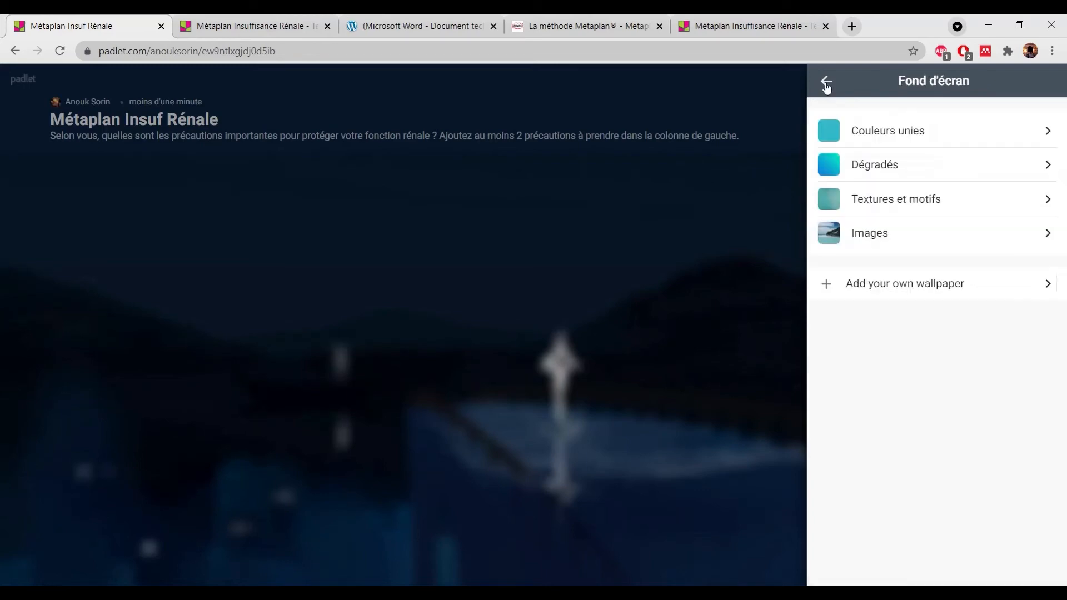
{"action": "left_click", "coordinate": [826, 84]}
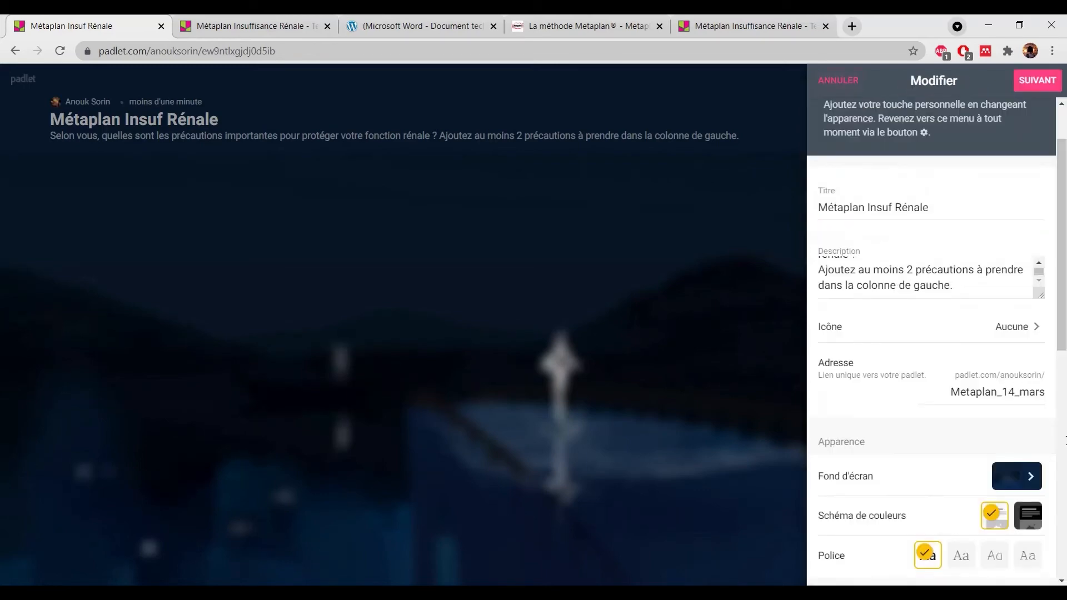
Try out the Commentaires and Exiger l'approbation options, and switch both off again
{"action": "scroll", "coordinate": [892, 498], "scroll_direction": "down", "scroll_amount": 3}
{"action": "scroll", "coordinate": [1039, 437], "scroll_direction": "down", "scroll_amount": 6}
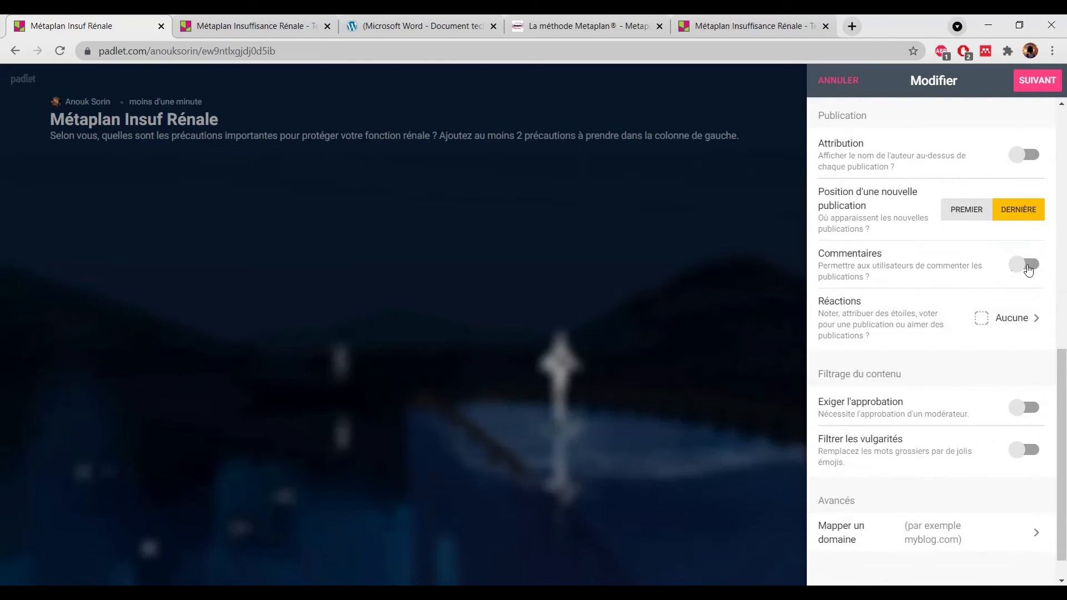
{"action": "left_click", "coordinate": [1028, 269]}
{"action": "left_click", "coordinate": [1018, 412]}
{"action": "left_click", "coordinate": [1019, 412]}
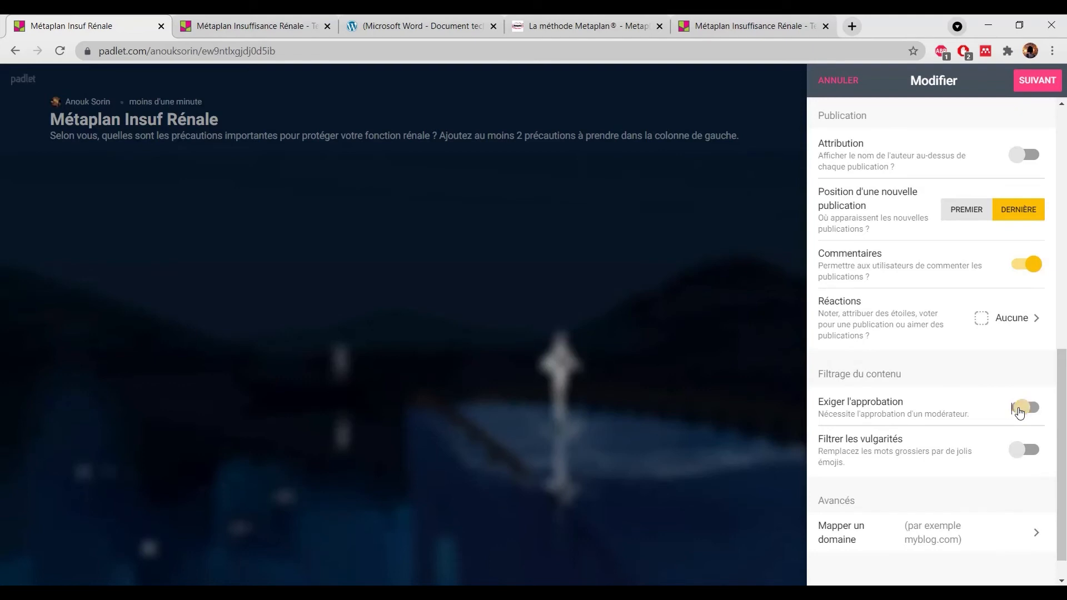
{"action": "left_click", "coordinate": [1023, 275]}
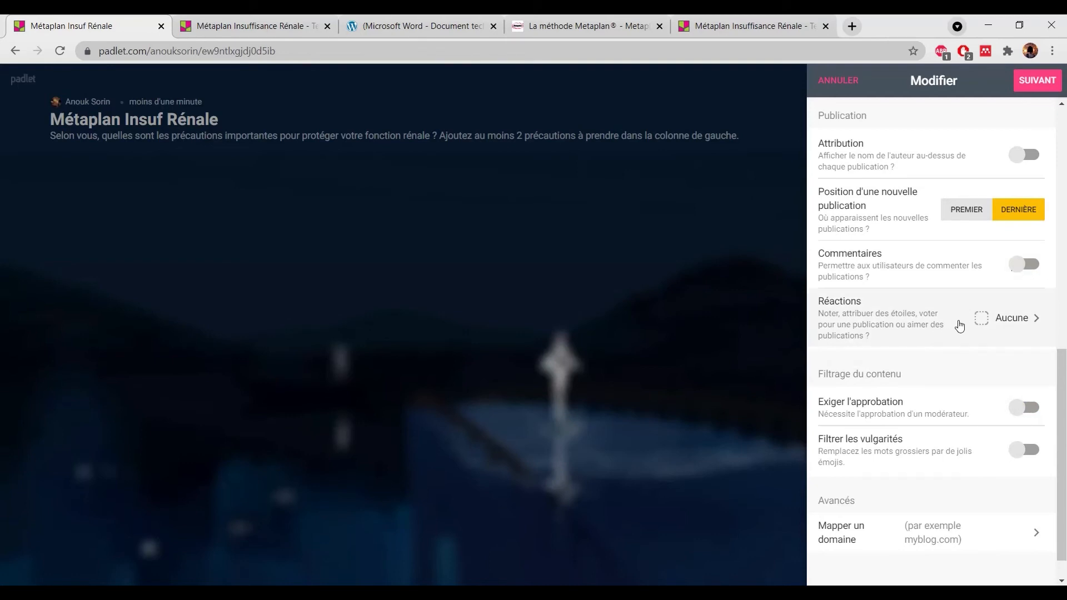
Try the Voter reaction for posts and set Réactions back to Aucune
{"action": "left_click", "coordinate": [939, 322]}
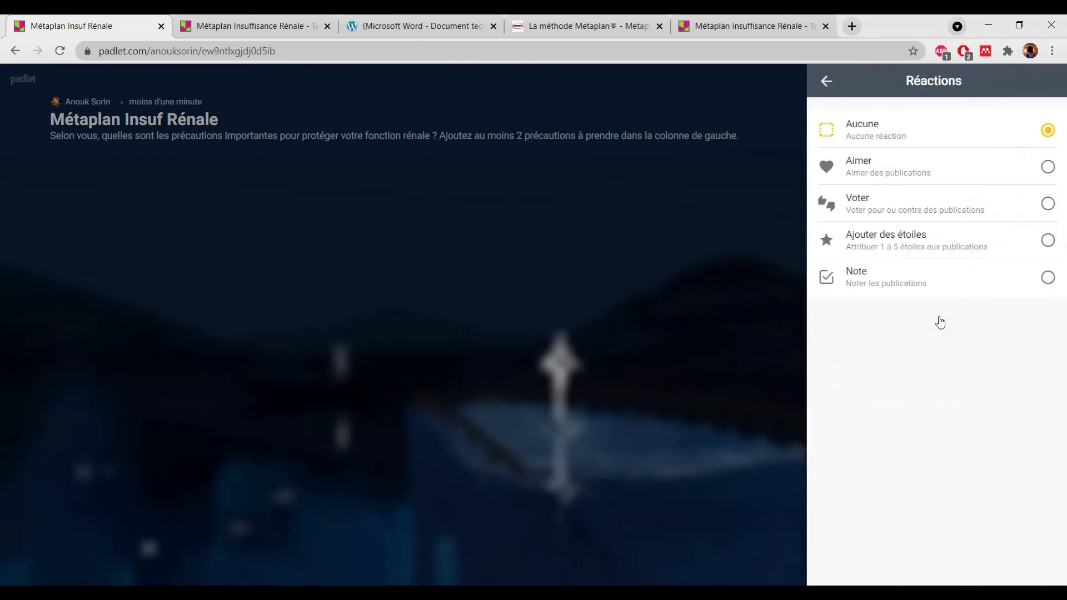
{"action": "left_click", "coordinate": [923, 207]}
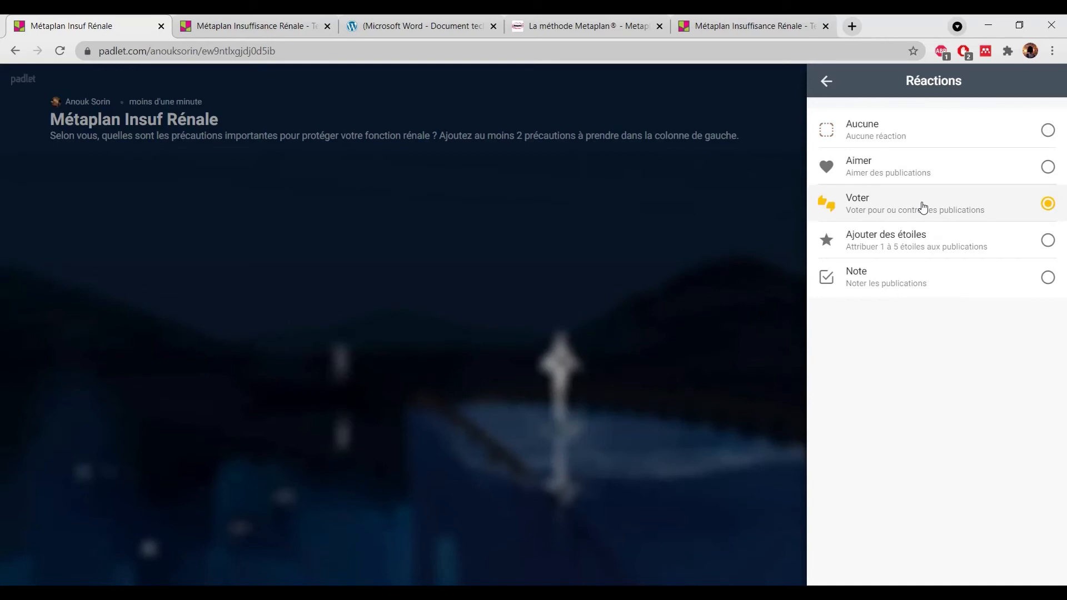
{"action": "left_click", "coordinate": [892, 137]}
{"action": "left_click", "coordinate": [823, 81]}
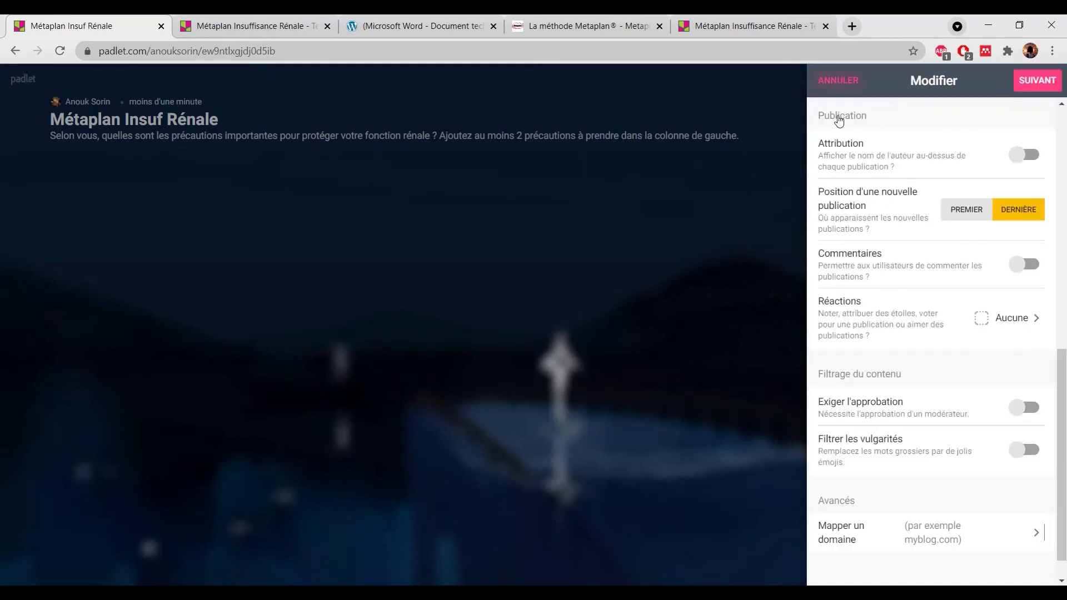
{"action": "scroll", "coordinate": [904, 250], "scroll_direction": "down", "scroll_amount": 1}
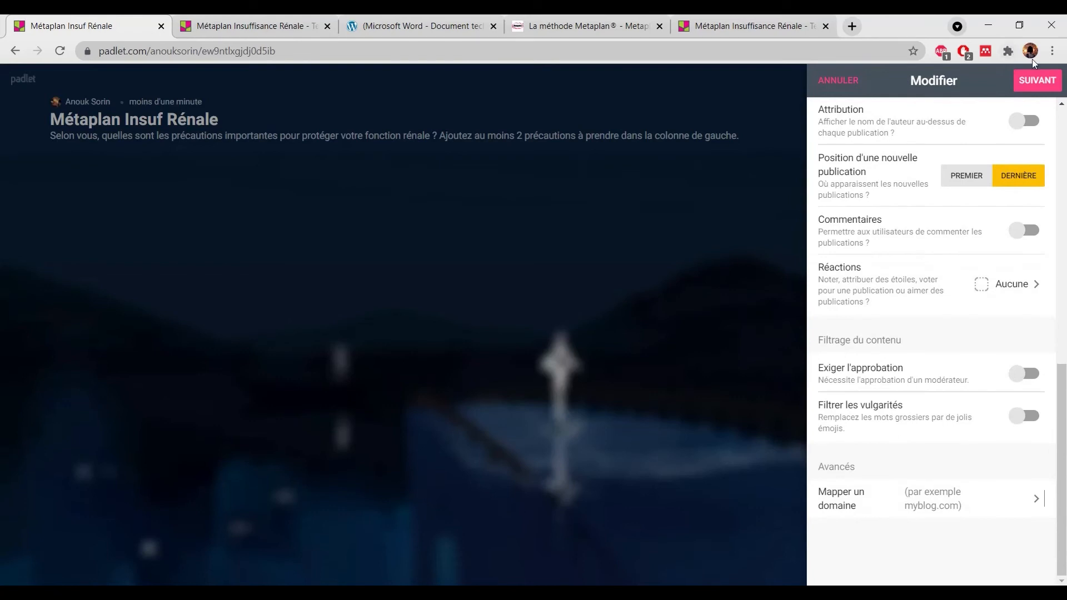
Save the padlet's settings, start publishing, and title the first column "Ecrire une phrase courte sur les précautions à prendre pour gérer l'insuffisance rénale dans cette colonne."
{"action": "left_click", "coordinate": [1037, 80]}
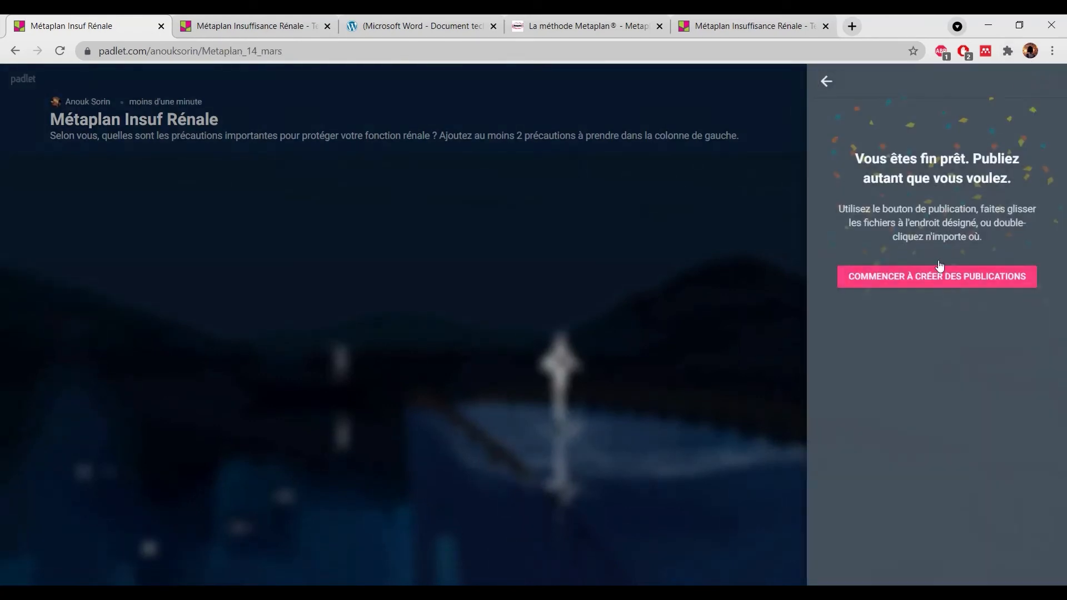
{"action": "left_click", "coordinate": [939, 276]}
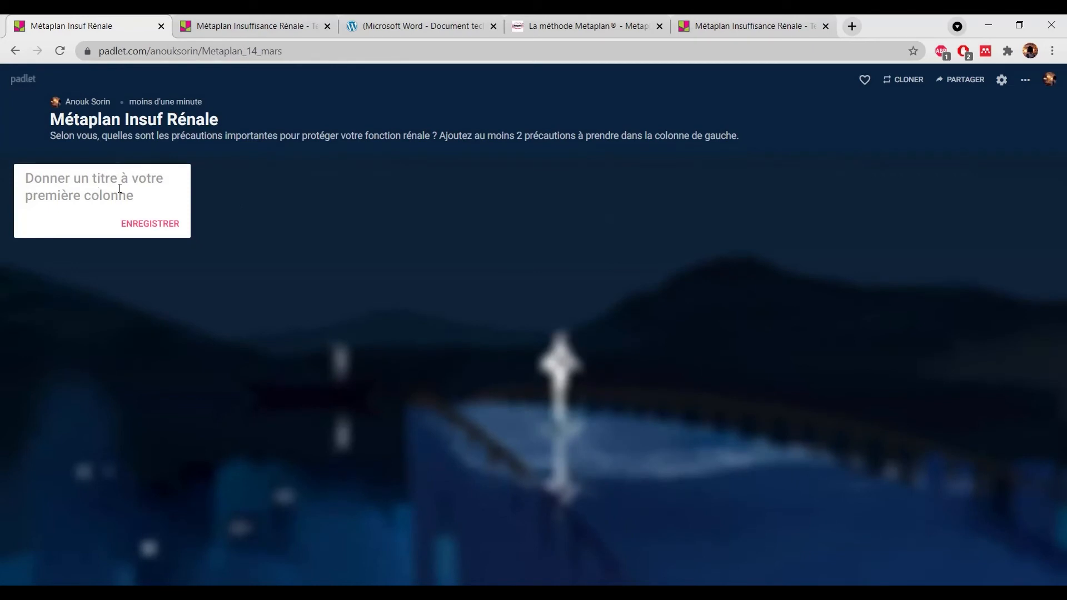
{"action": "type", "text": "Ecrire une phrase courte sur les précautions à prendre pour gérer l'insuffisance rénale dans cette colonne."}
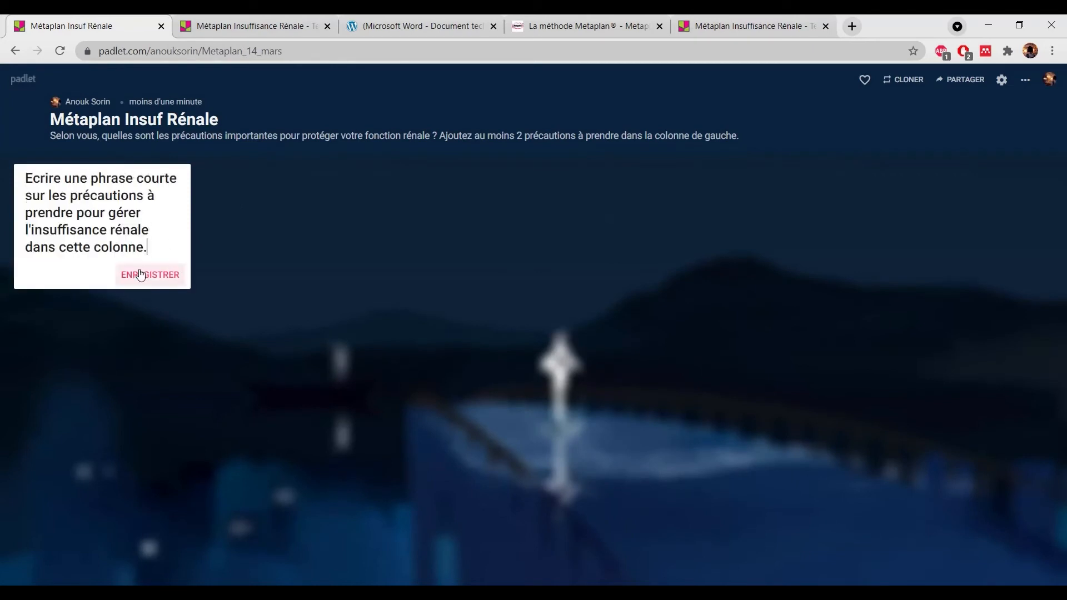
{"action": "left_click", "coordinate": [156, 270]}
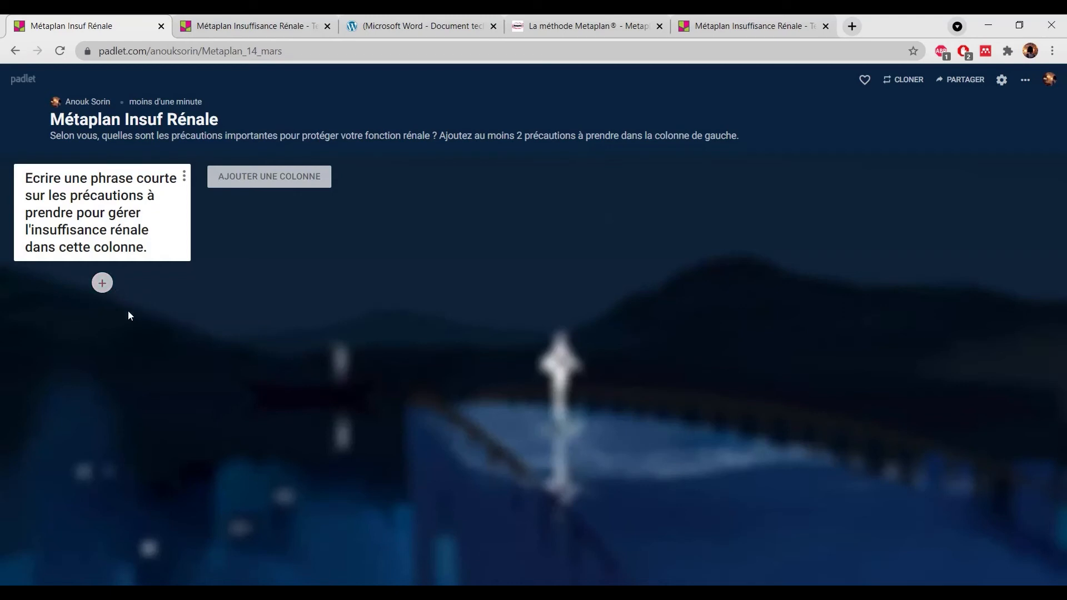
Add an untitled post with two bullets: "Appuyez sur + pour ajouter une publication" and "Cliquez à n'importe quel endroit une fois le message écrit pour valider"
{"action": "left_click", "coordinate": [102, 283]}
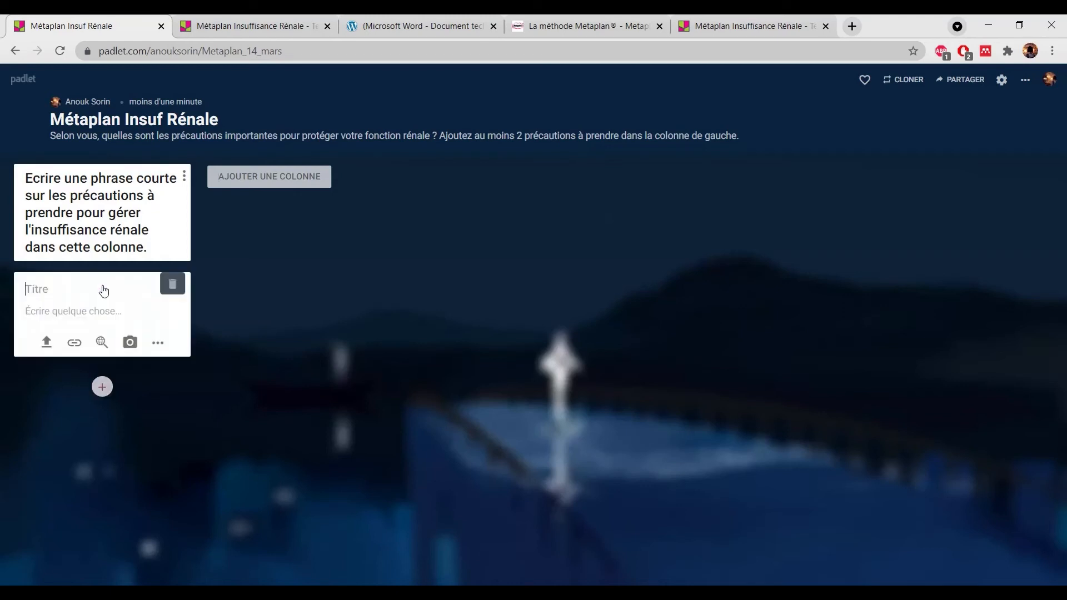
{"action": "left_click", "coordinate": [74, 314]}
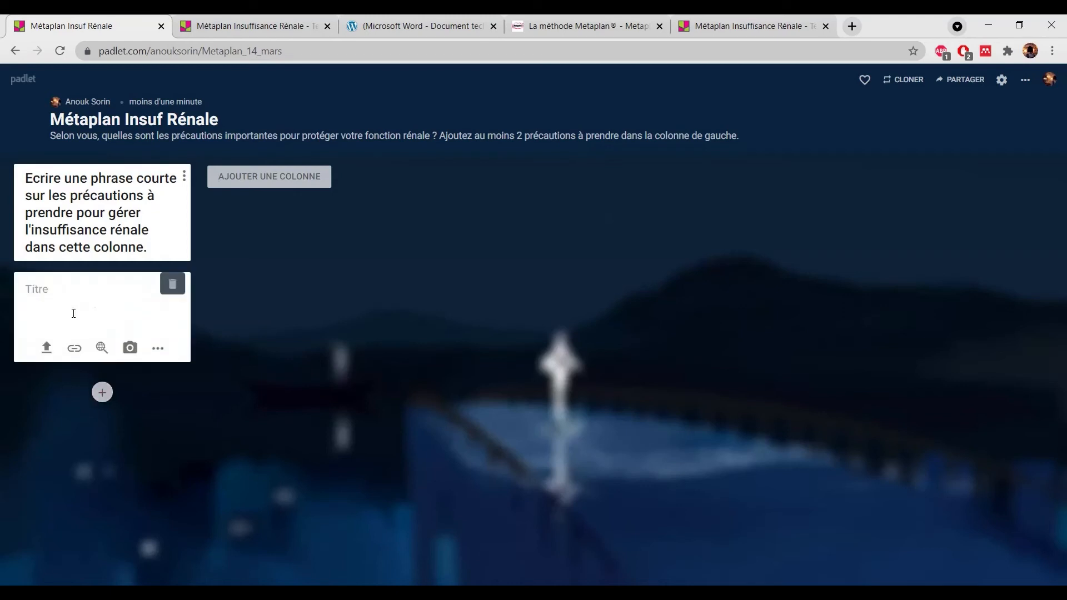
{"action": "type", "text": "Appuyez sur + pour ajouter une publication Cliquez à n'importe quel endroit une fois le message écrit pour valider"}
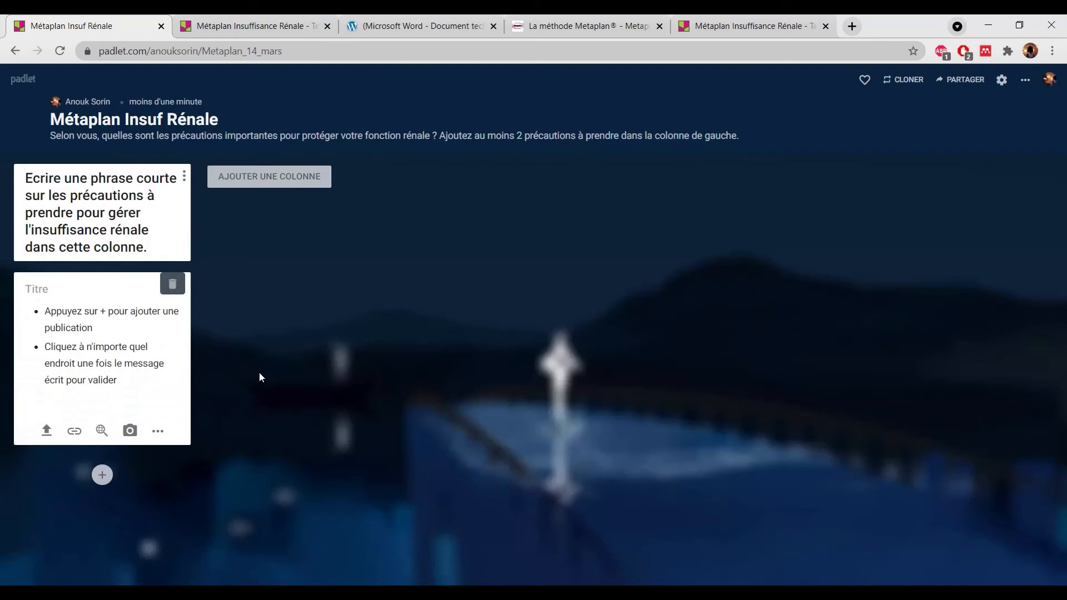
{"action": "left_click", "coordinate": [224, 334]}
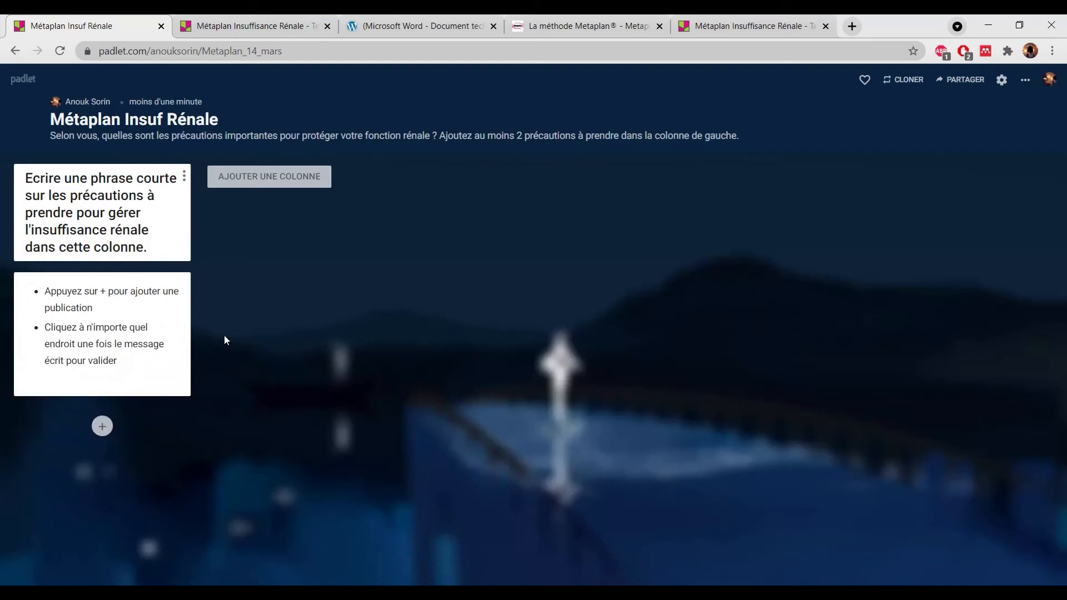
Try adding a test post reading a"ra"r below the instructions post, and delete it again
{"action": "left_click", "coordinate": [106, 426]}
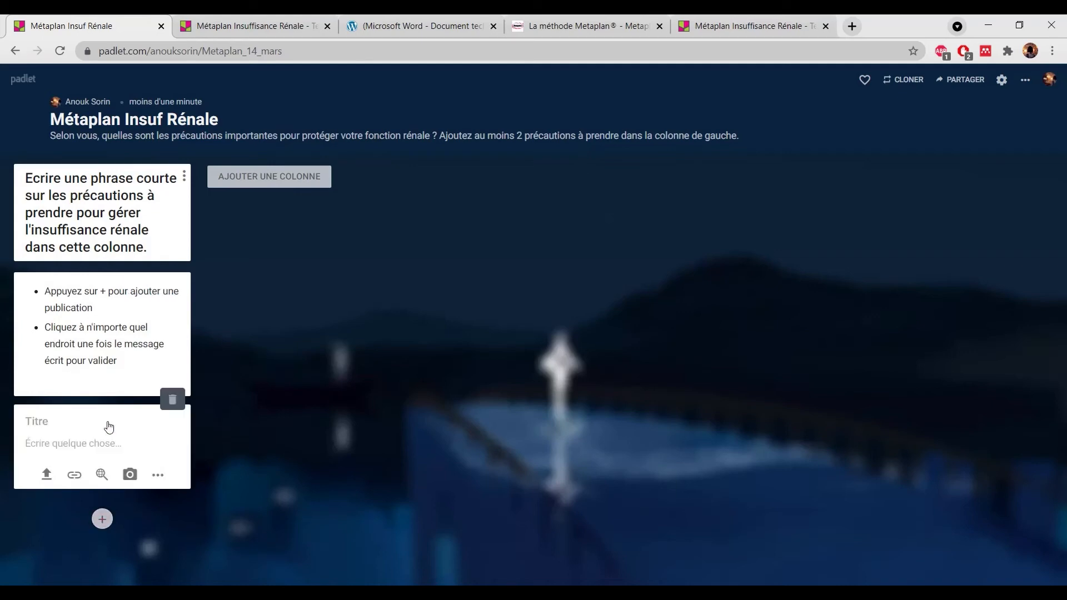
{"action": "type", "text": "a\"ra\"r"}
{"action": "left_click", "coordinate": [378, 378]}
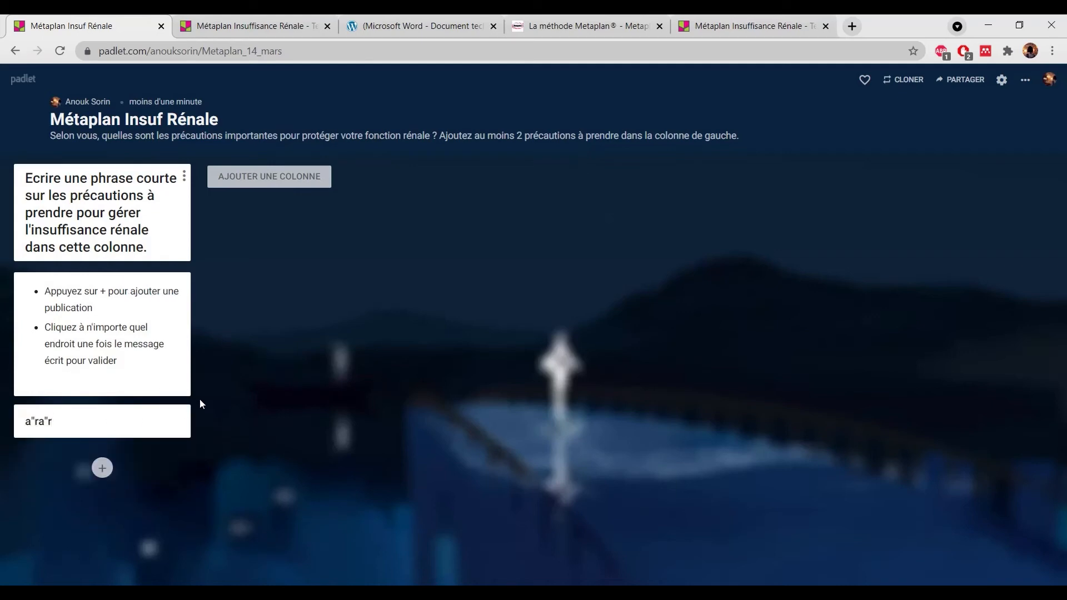
{"action": "left_click", "coordinate": [155, 399]}
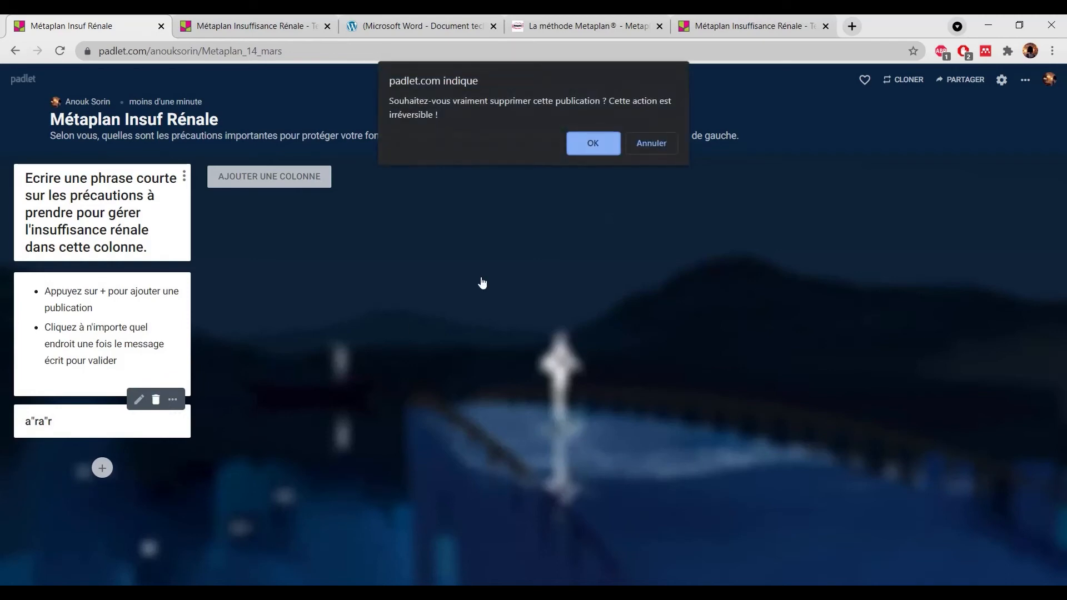
{"action": "left_click", "coordinate": [600, 143]}
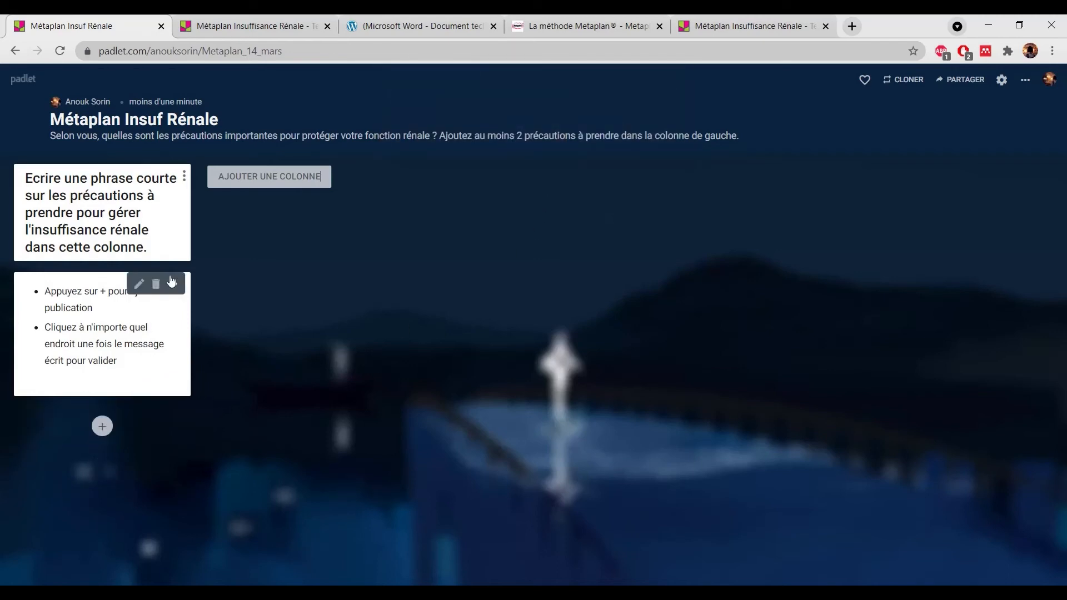
Colour the instructions post light blue
{"action": "left_click", "coordinate": [171, 282]}
{"action": "left_click", "coordinate": [145, 289]}
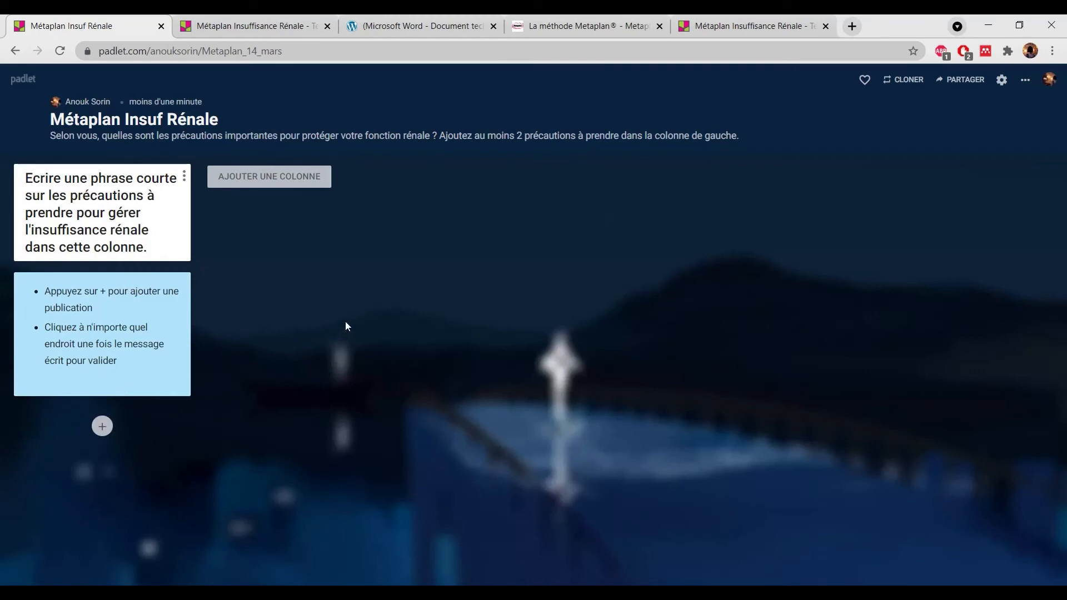
Review the padlet's sharing options, its privacy levels and the visitor permission choices, and close them without changing anything
{"action": "left_click", "coordinate": [954, 89]}
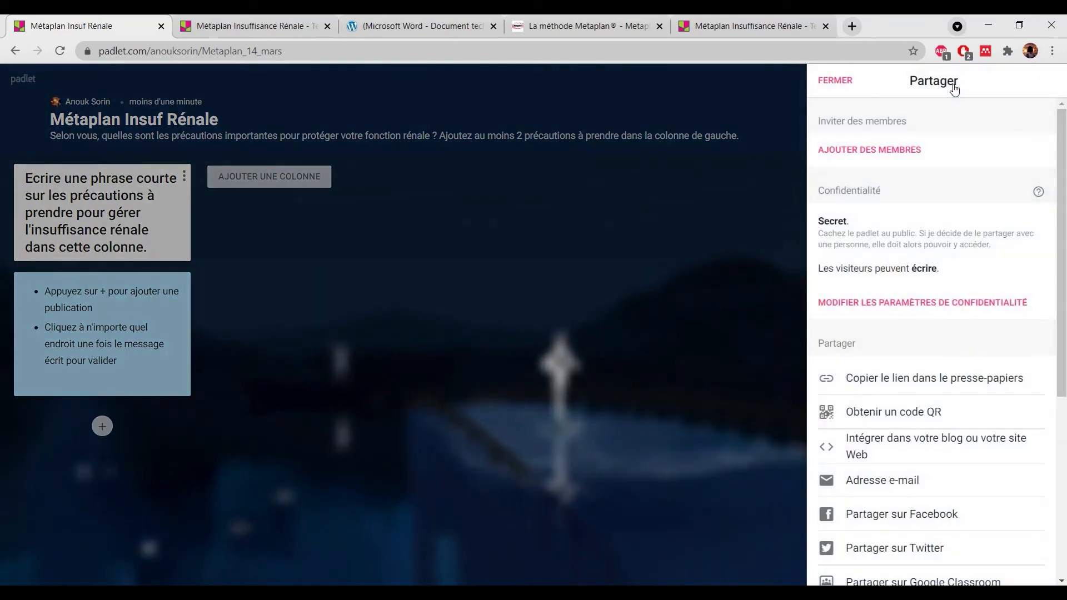
{"action": "left_click", "coordinate": [876, 306]}
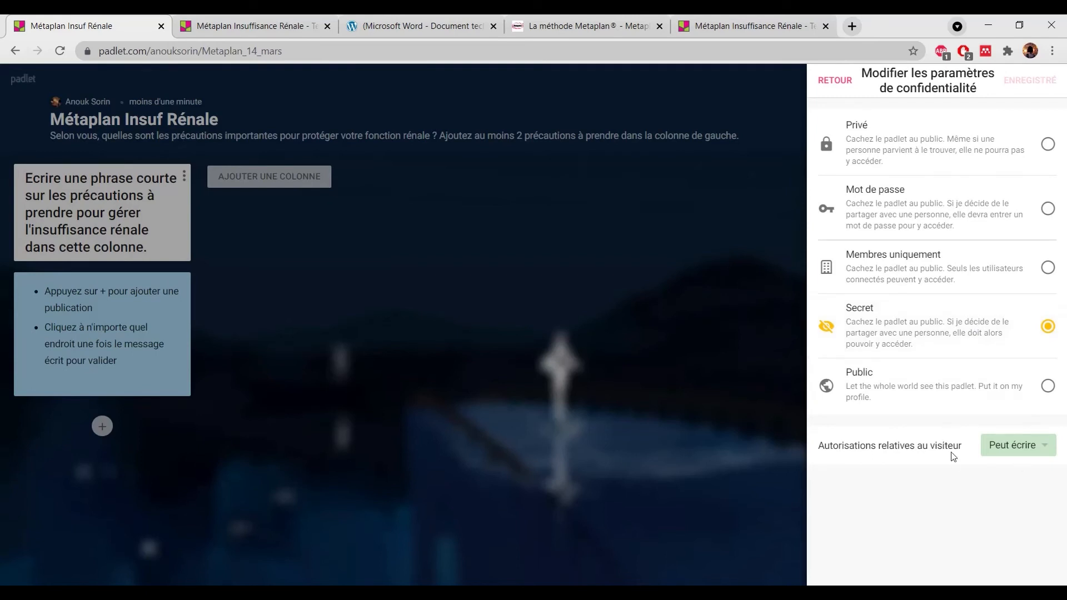
{"action": "left_click", "coordinate": [1017, 452]}
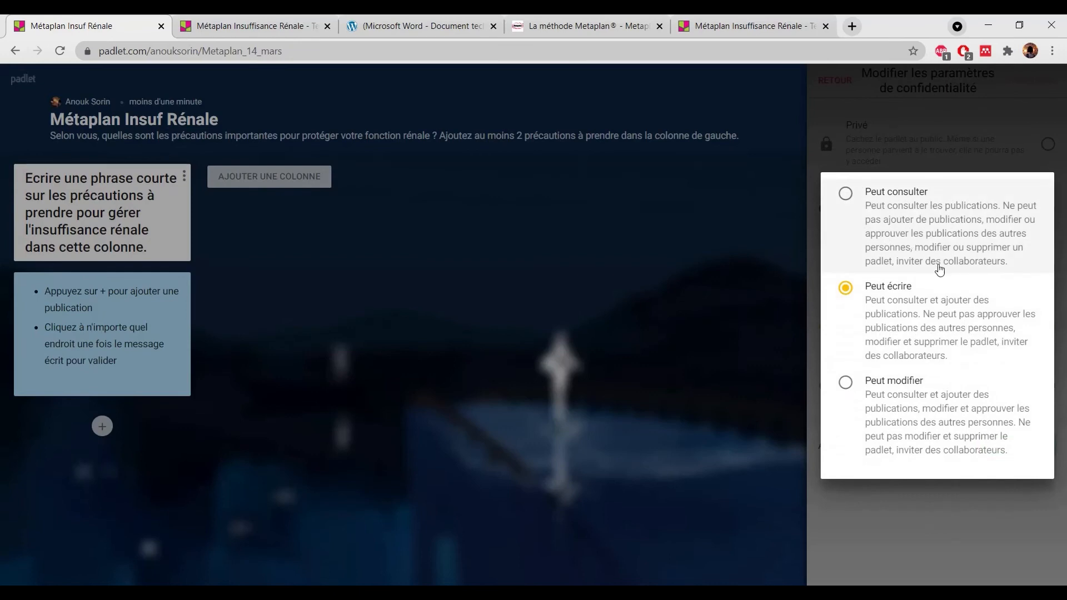
{"action": "left_click", "coordinate": [981, 498]}
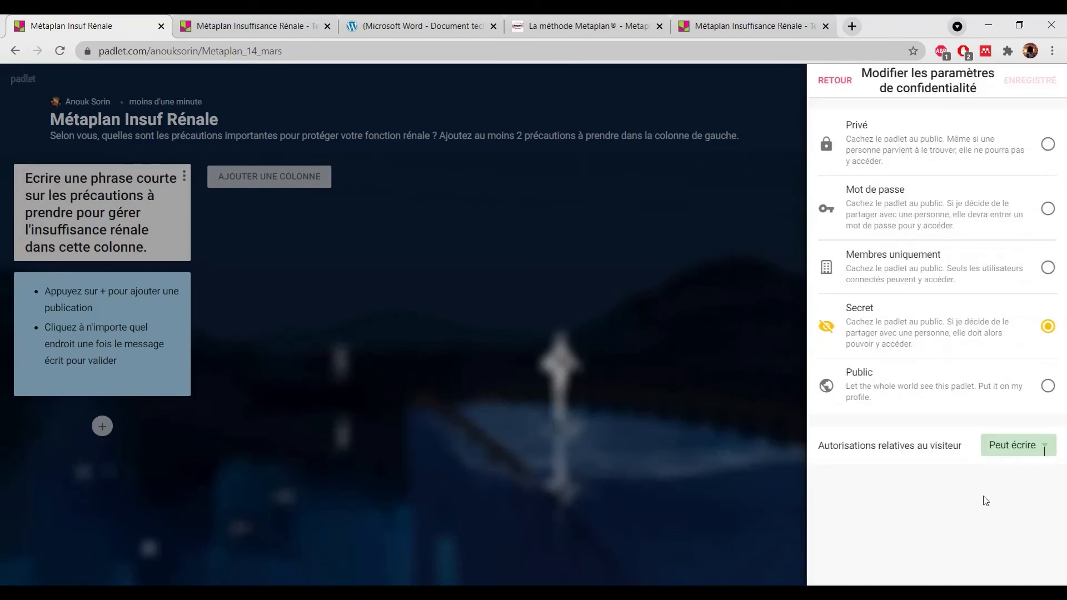
{"action": "left_click", "coordinate": [856, 81]}
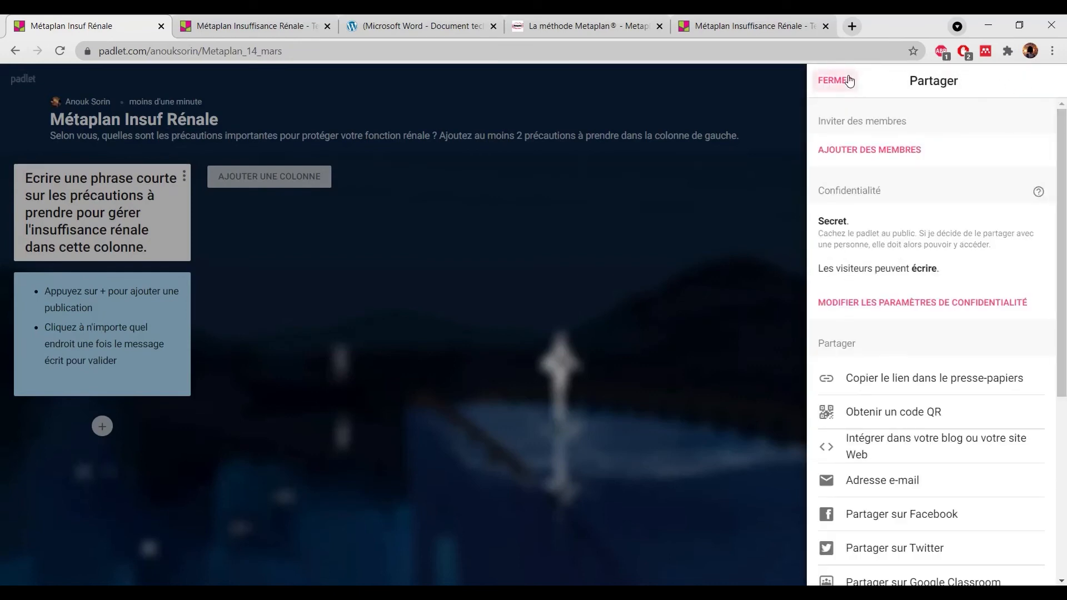
{"action": "left_click", "coordinate": [855, 82]}
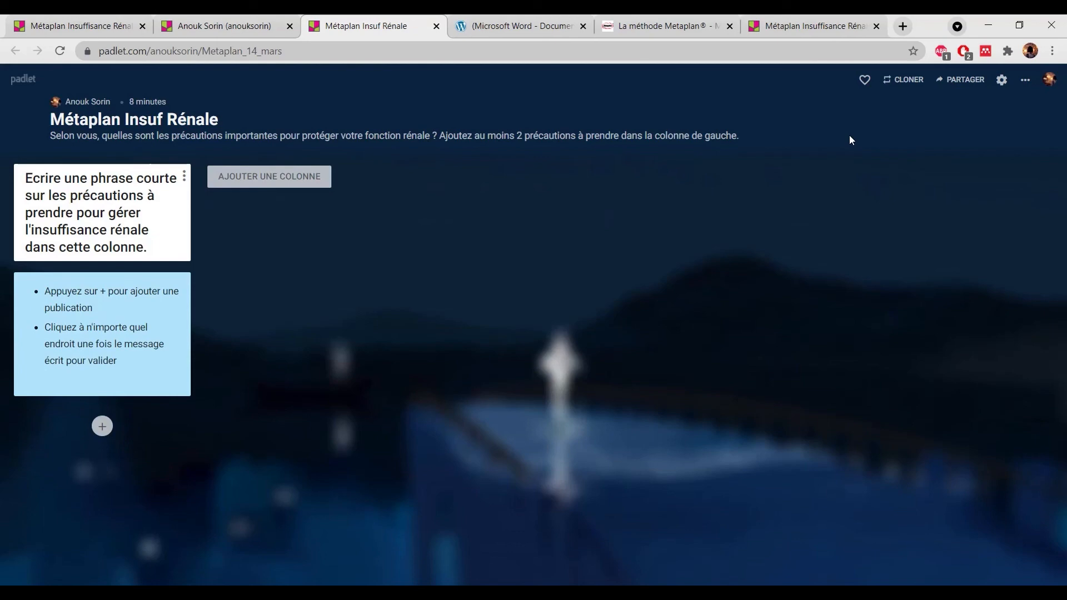
Clone the padlet as "Clonage de Métaplan Insuf Rénale", copying both its layout and its posts
{"action": "left_click", "coordinate": [893, 90]}
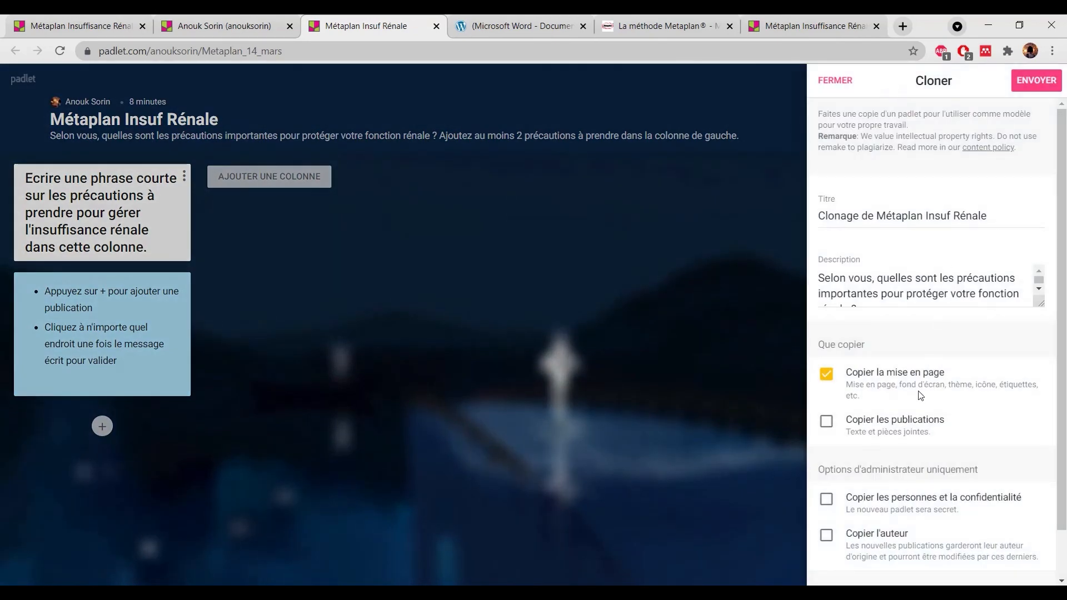
{"action": "left_click", "coordinate": [891, 441]}
{"action": "left_click", "coordinate": [1027, 82]}
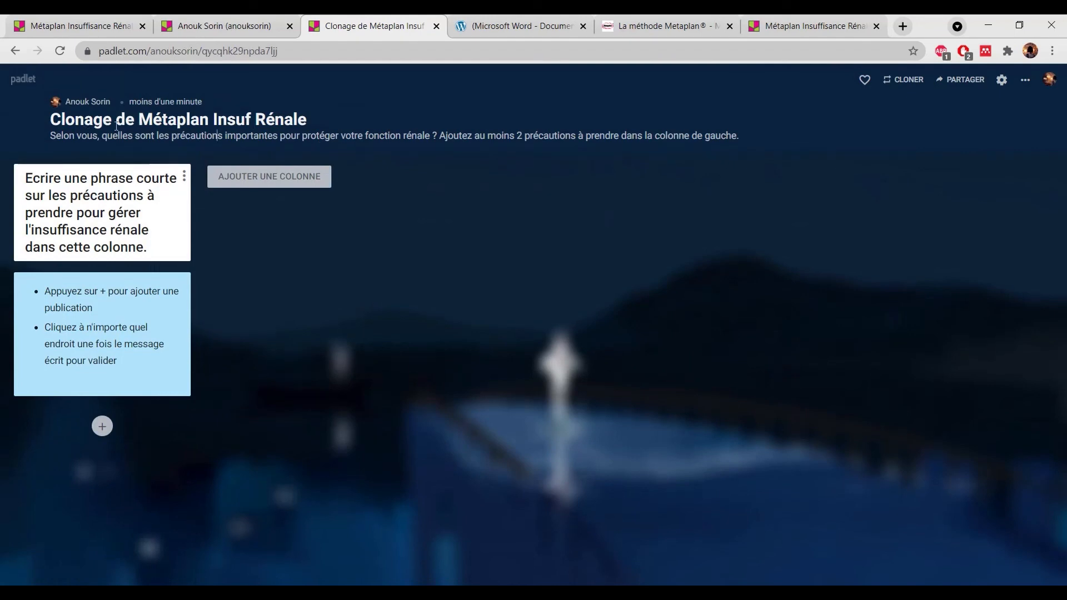
{"action": "left_click_drag", "start_coordinate": [134, 121], "coordinate": [29, 120]}
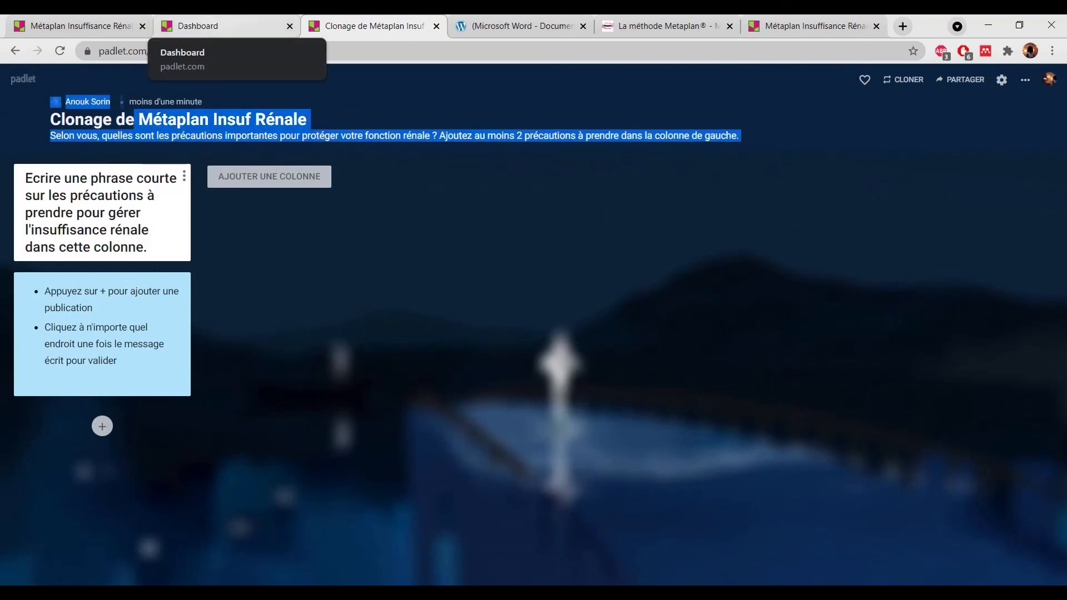
View the Métaplans folder on the Padlet dashboard, and switch to the Genially interactive guide of tools
{"action": "left_click", "coordinate": [224, 23]}
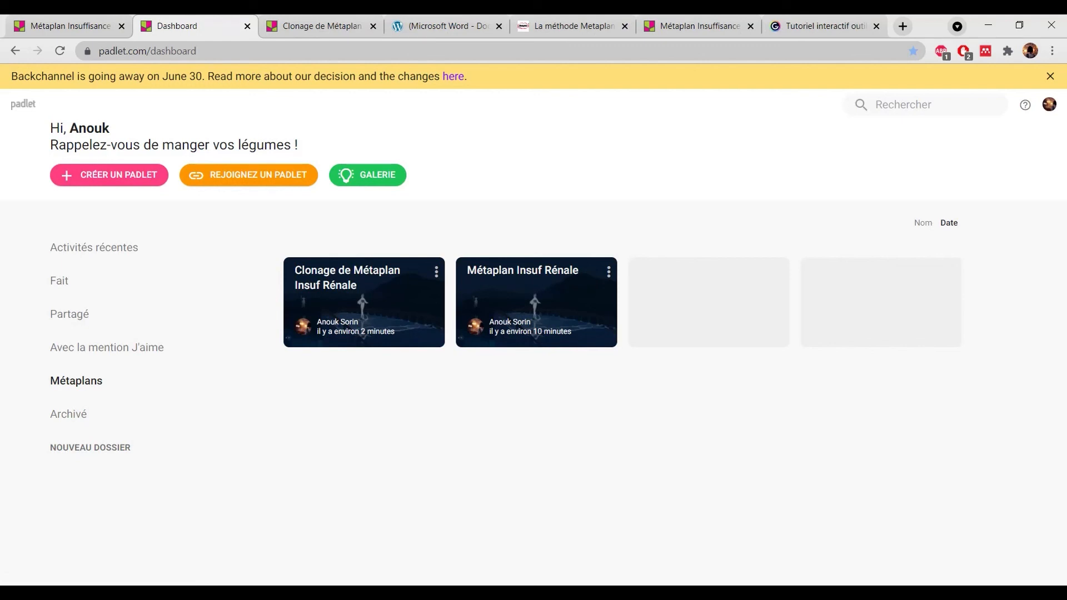
{"action": "left_click", "coordinate": [820, 19]}
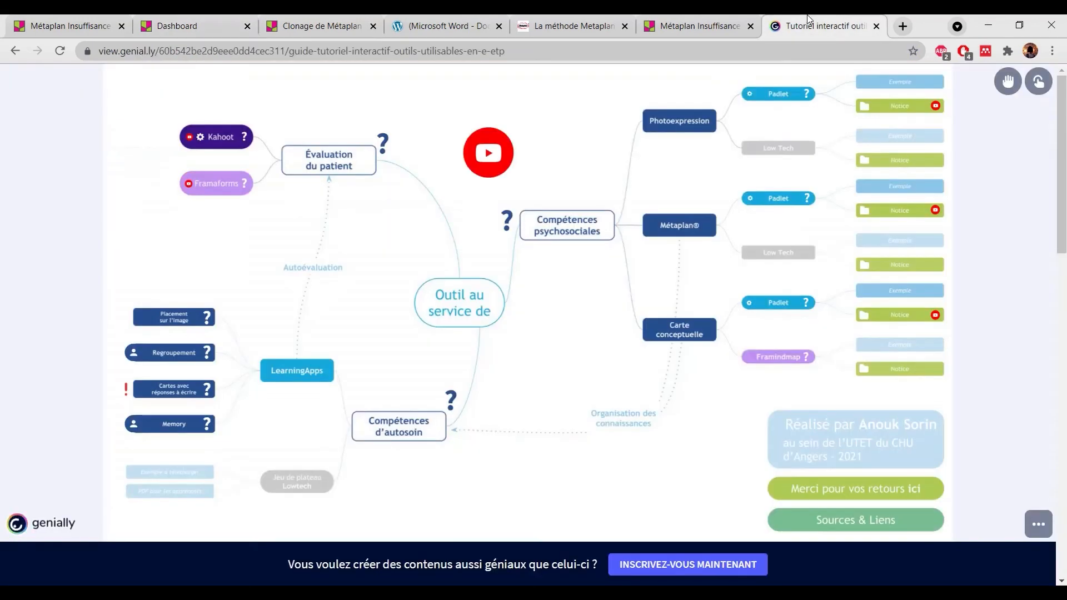